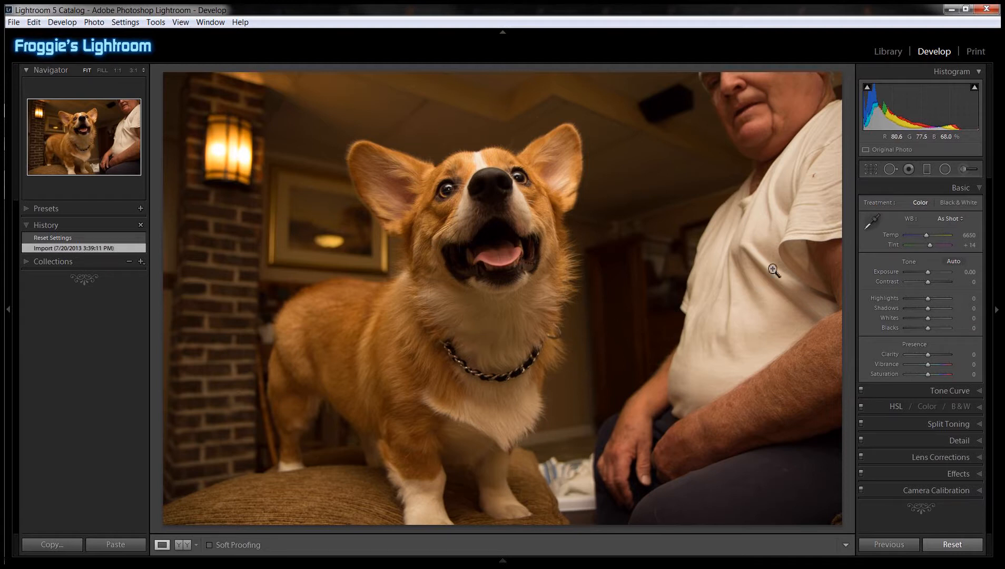
# Crop the photo's right side inward to just past the dog, cutting out the man, and apply the crop.
pyautogui.click(870, 171)
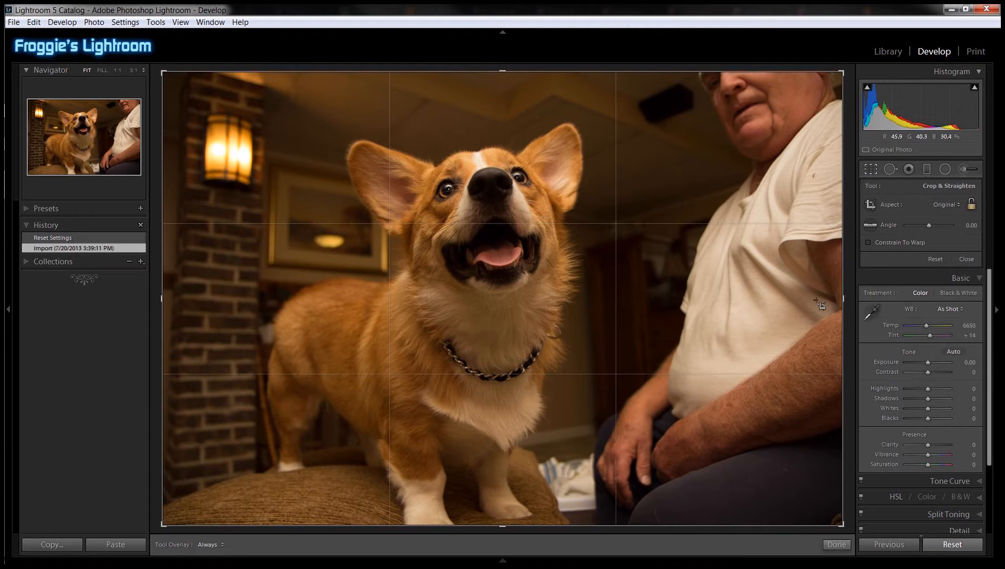
pyautogui.moveTo(845, 299); pyautogui.dragTo(721, 326)
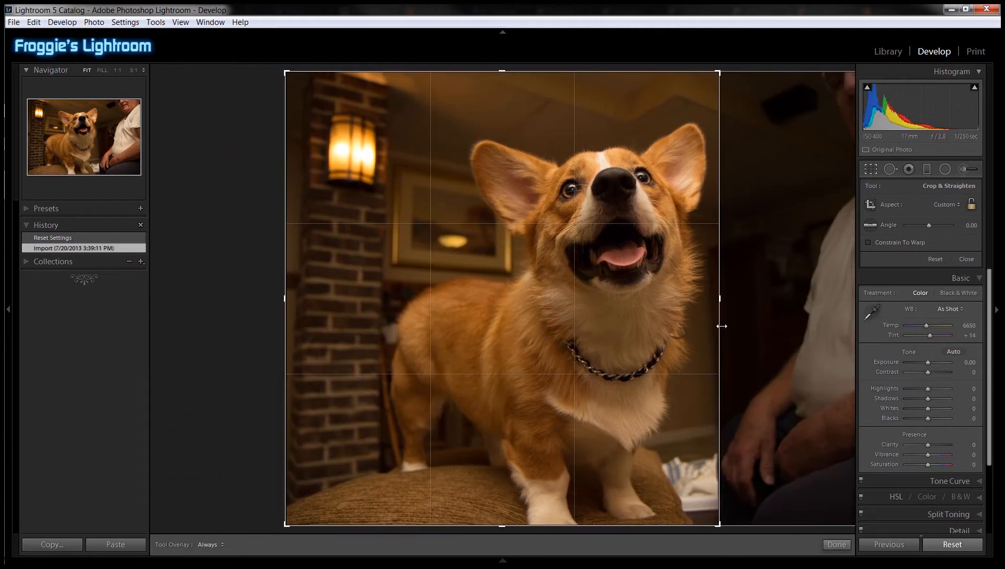
pyautogui.click(837, 544)
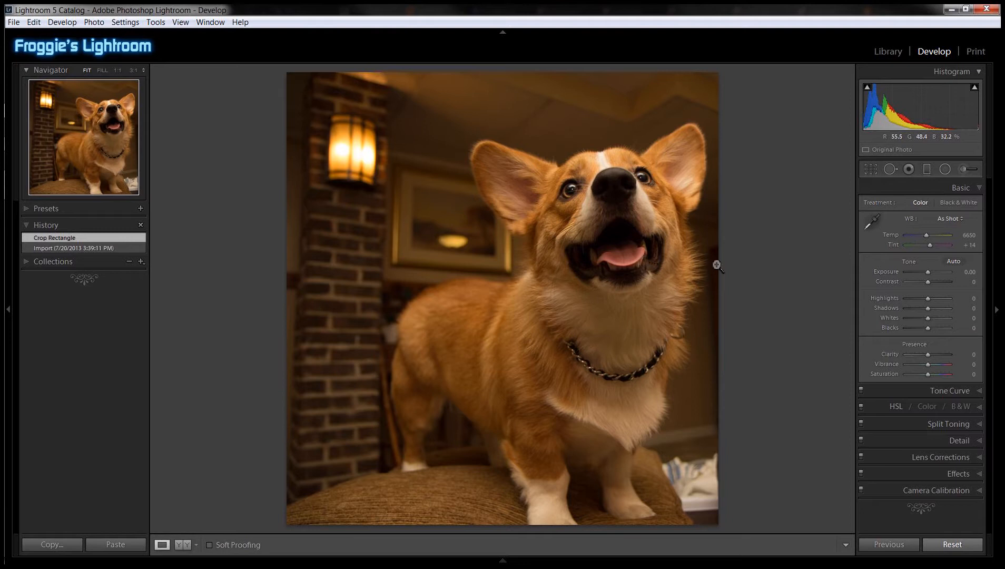
# Extend the crop's right edge back to the full original frame and apply it.
pyautogui.click(872, 170)
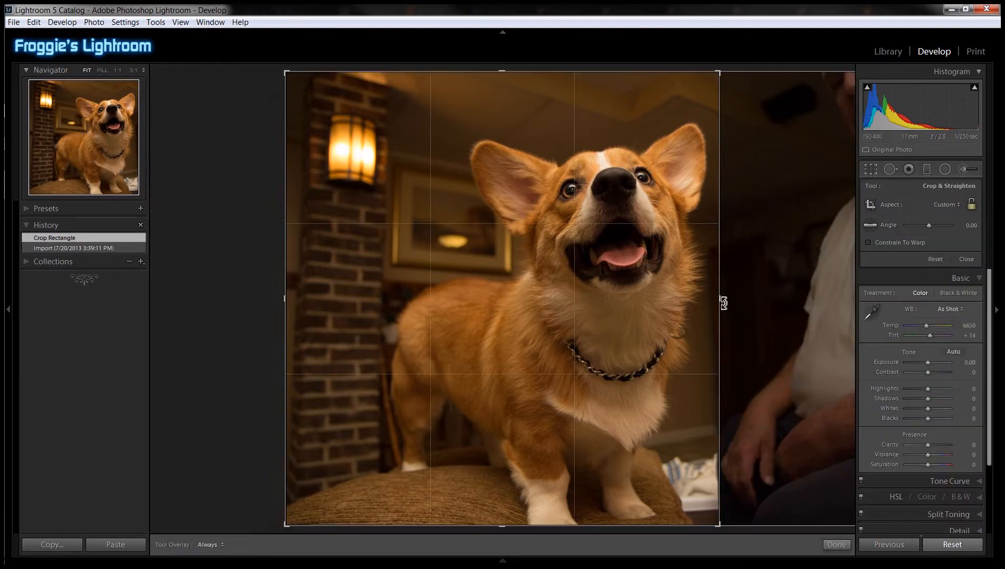
pyautogui.moveTo(720, 299); pyautogui.dragTo(801, 101)
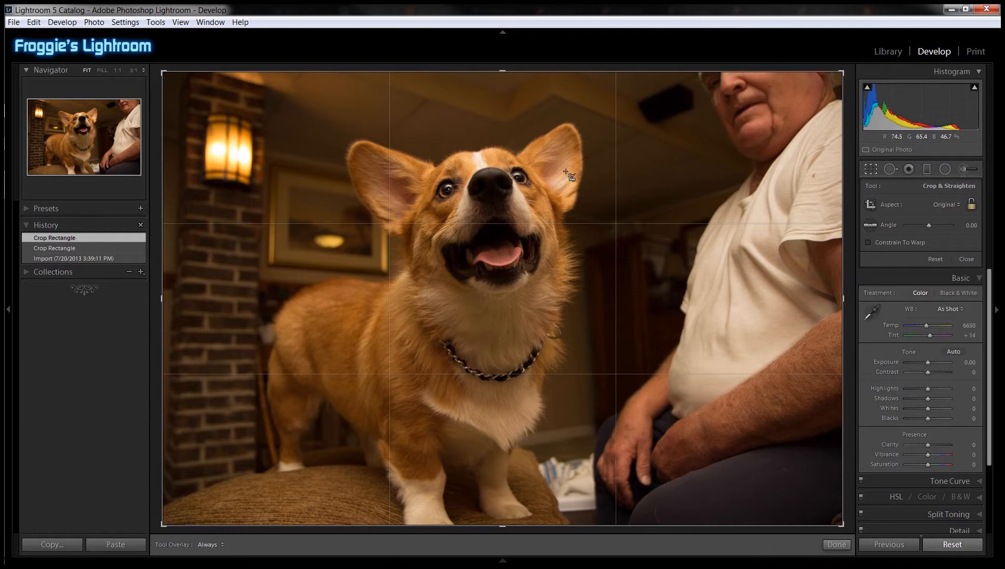
pyautogui.click(837, 546)
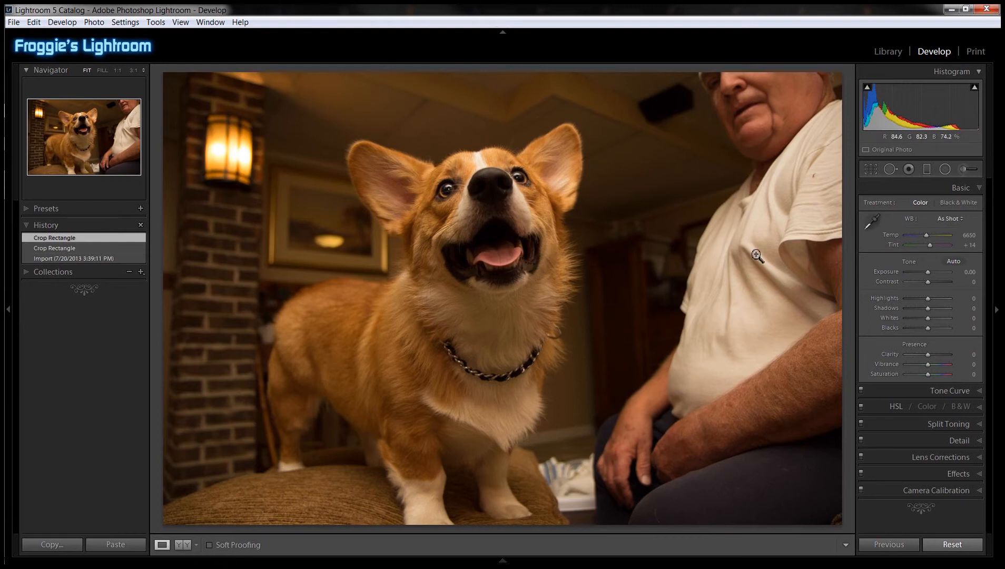
# Set the white balance by sampling the man's white shirt as neutral, and raise Exposure to +0.30.
pyautogui.click(873, 222)
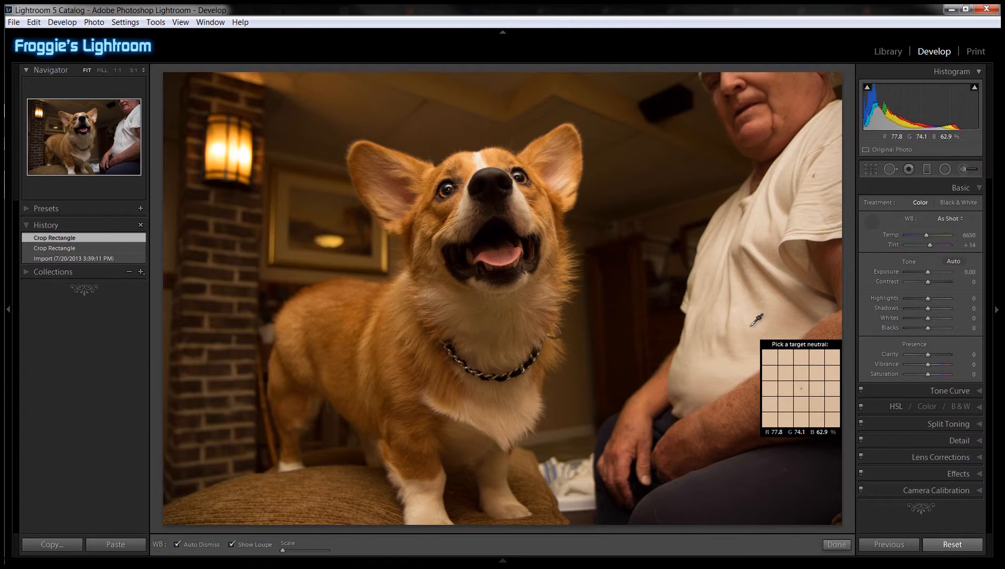
pyautogui.click(754, 324)
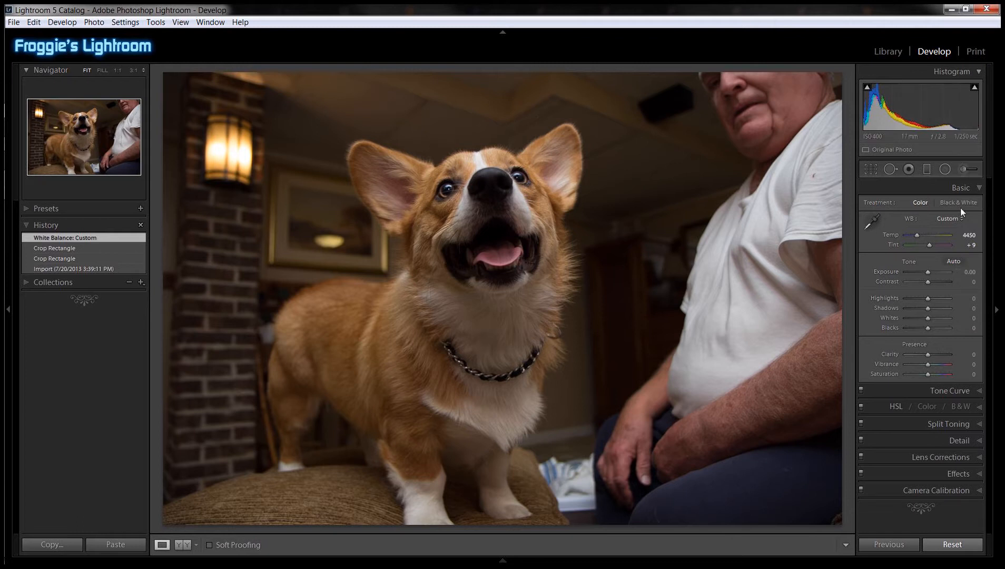
pyautogui.click(970, 274)
pyautogui.press('Up')
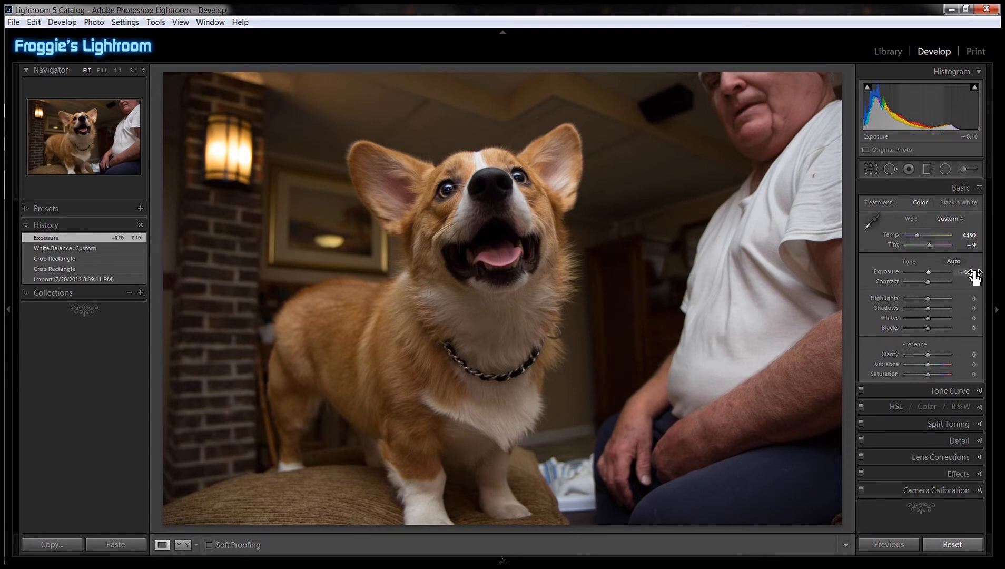
pyautogui.click(973, 273)
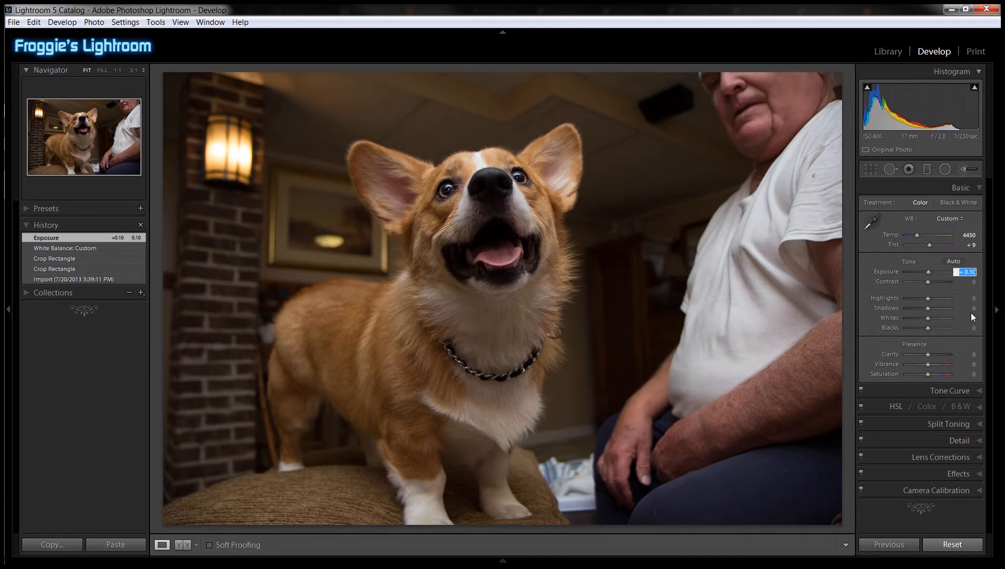
pyautogui.press('Up')
pyautogui.press('Up')
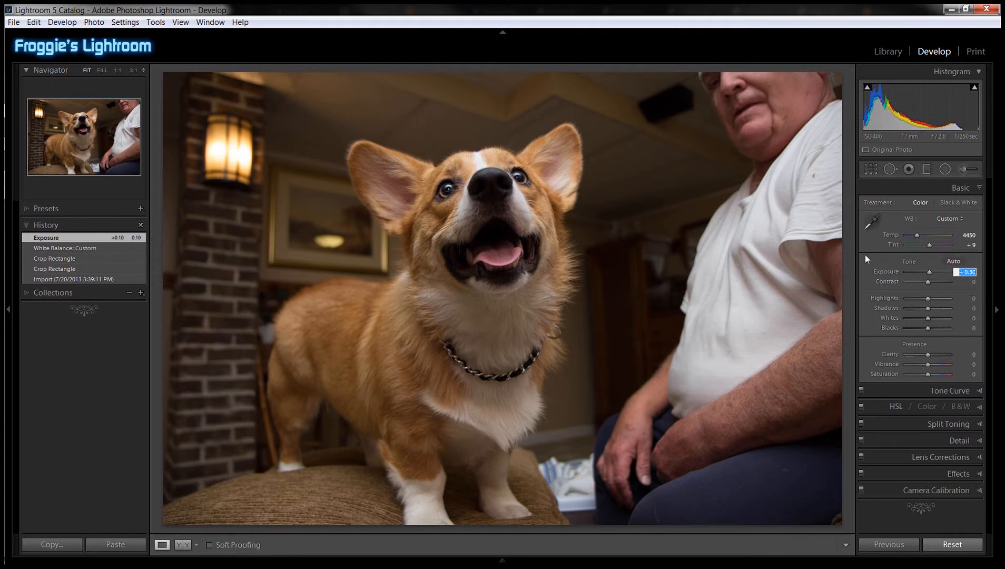
pyautogui.press('Return')
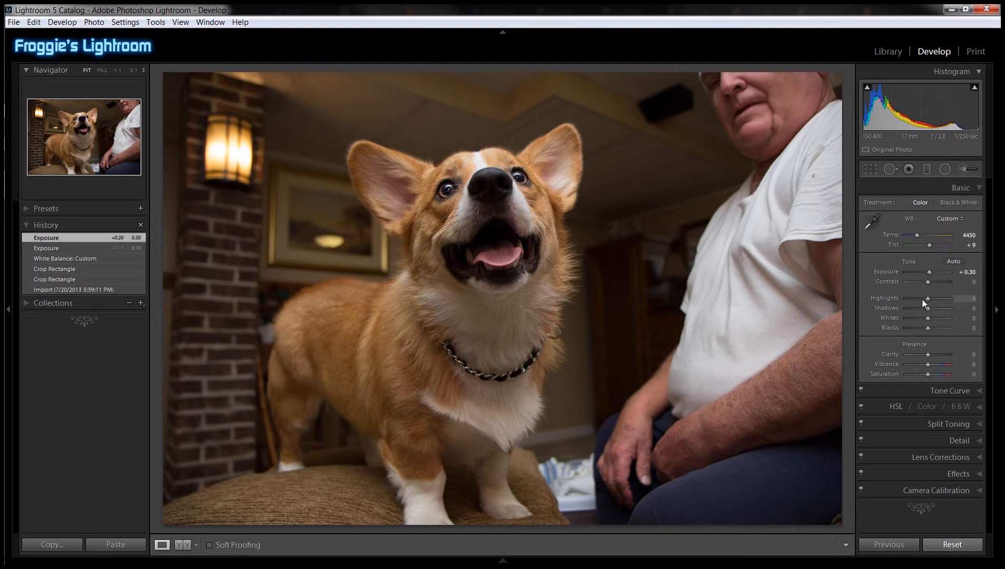
# Try lowering Highlights to -100 and reset it to 0.
pyautogui.moveTo(927, 298); pyautogui.dragTo(899, 298)
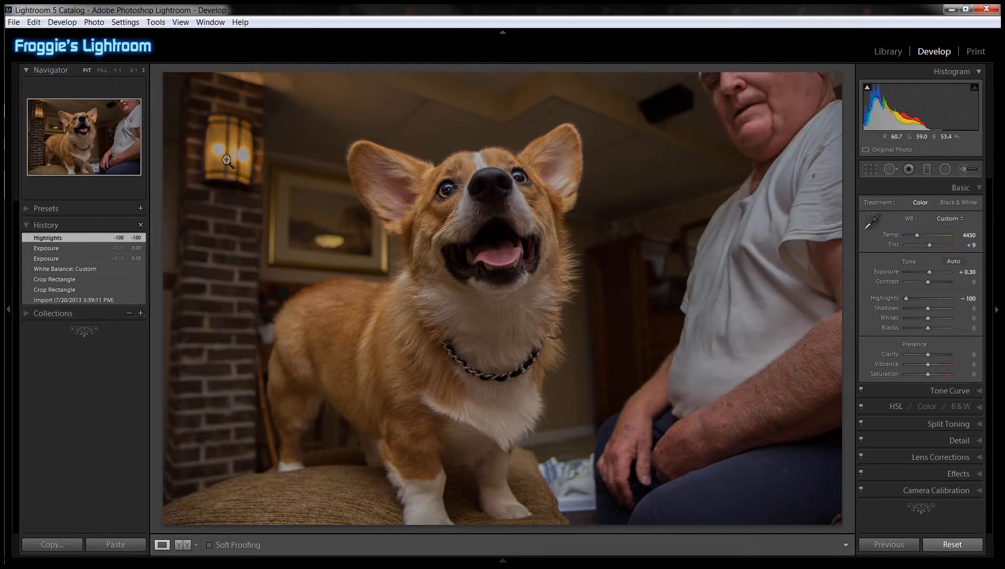
pyautogui.doubleClick(907, 298)
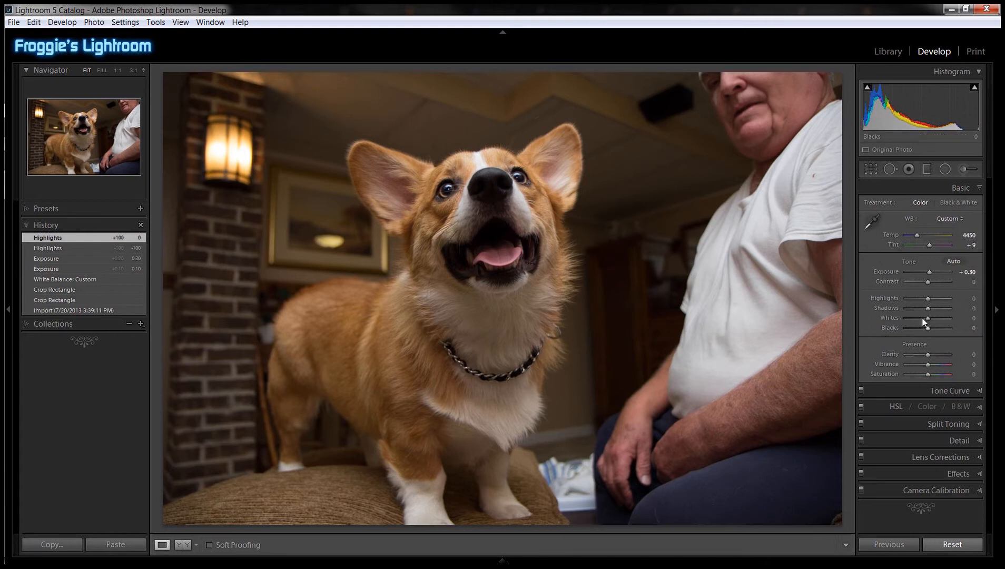
# Adjust the photo's tones with Shadows at +38, Whites at +29 and Blacks at -14.
pyautogui.moveTo(928, 308); pyautogui.dragTo(936, 306)
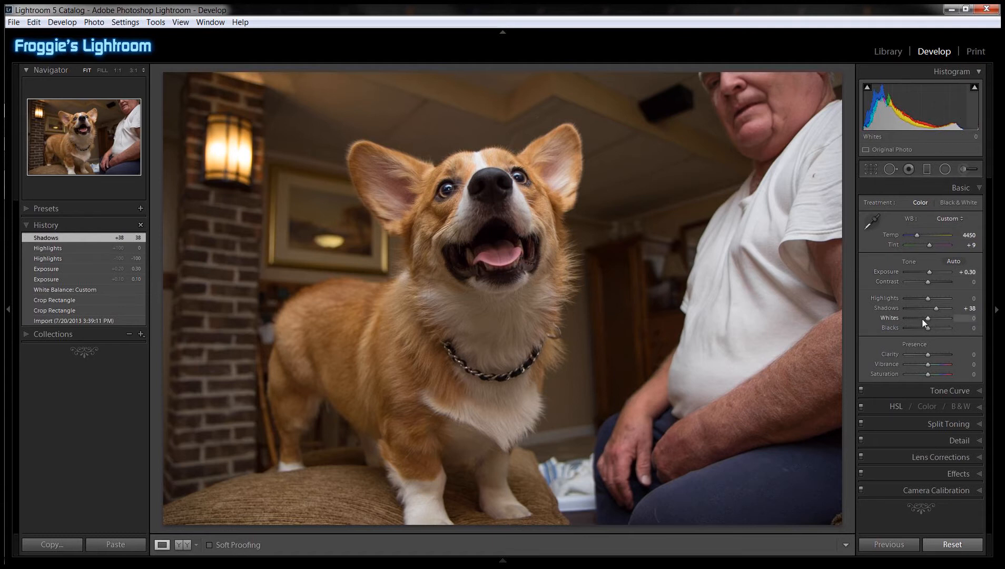
pyautogui.moveTo(931, 319); pyautogui.dragTo(935, 318)
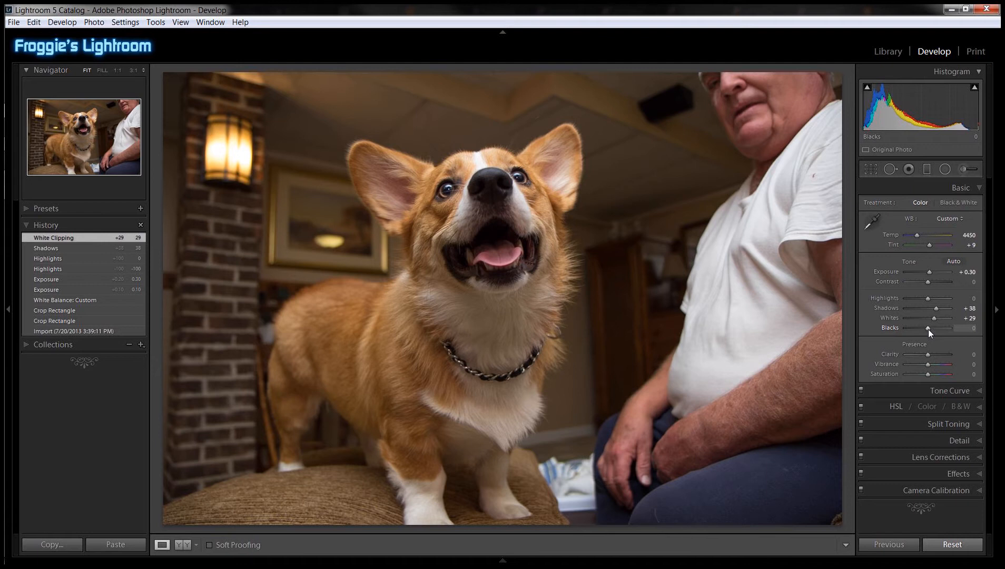
pyautogui.moveTo(928, 329); pyautogui.dragTo(926, 328)
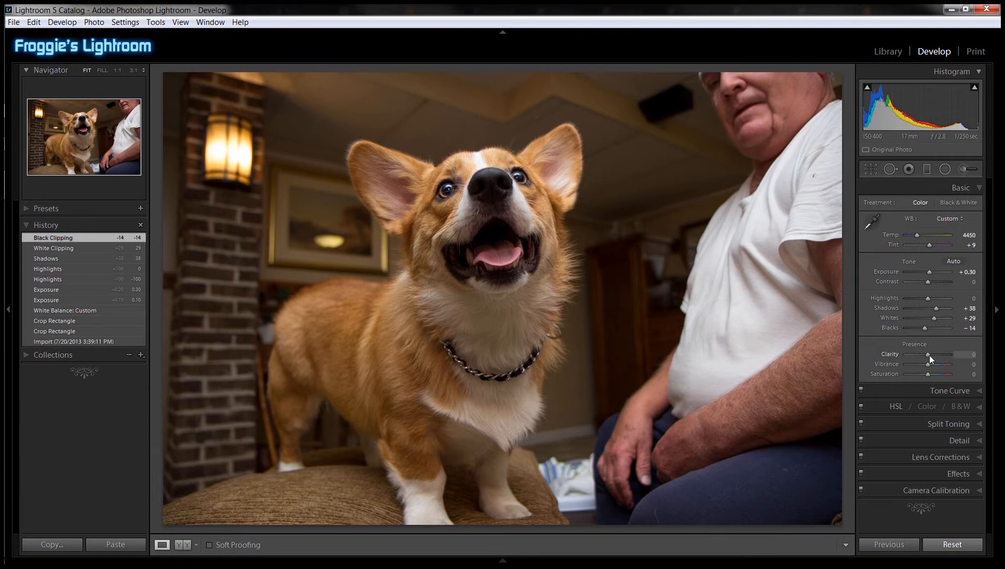
# Try Clarity at +24 and +71, resetting it each time, and settle on +10.
pyautogui.moveTo(929, 355); pyautogui.dragTo(935, 354)
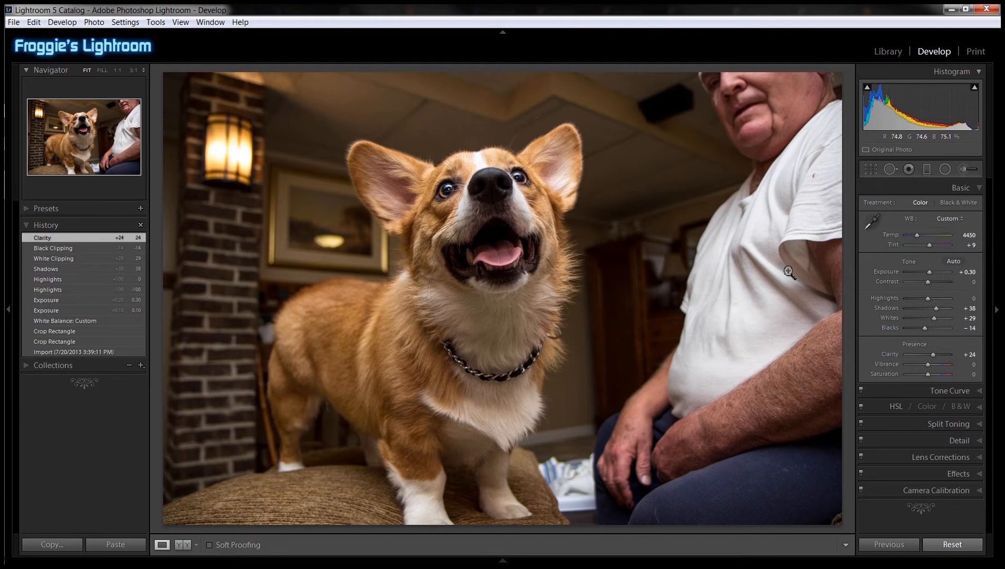
pyautogui.doubleClick(932, 354)
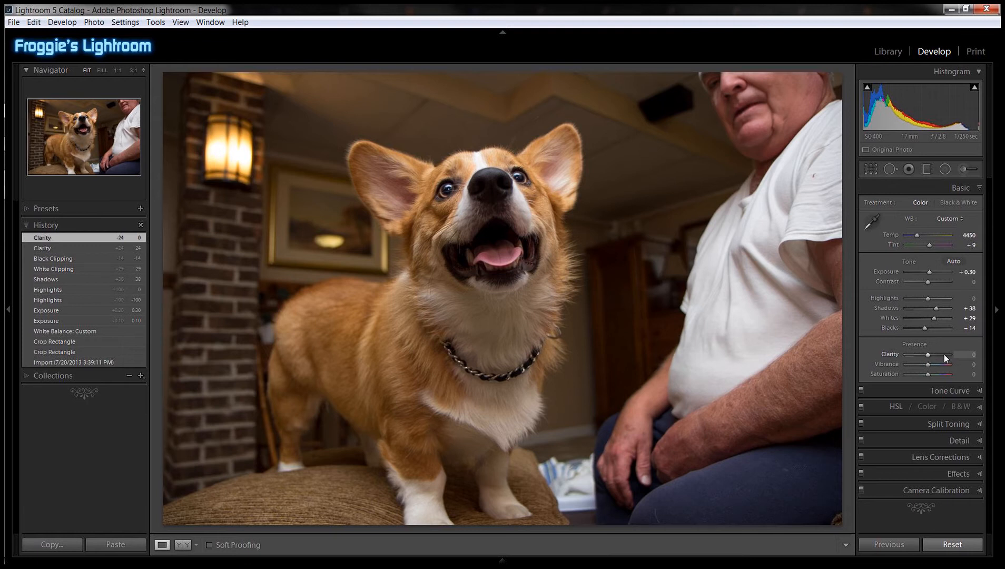
pyautogui.moveTo(929, 355); pyautogui.dragTo(949, 354)
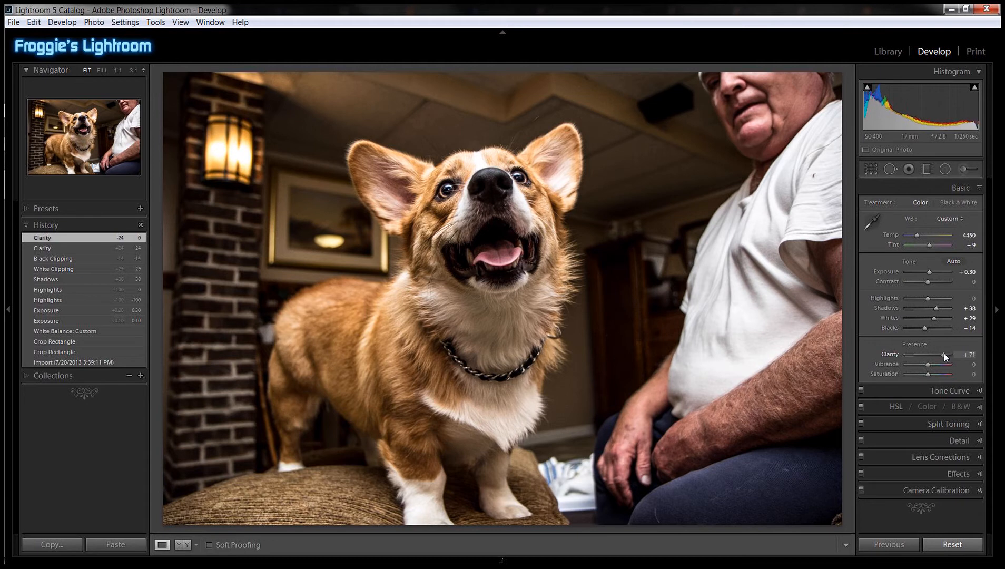
pyautogui.doubleClick(944, 353)
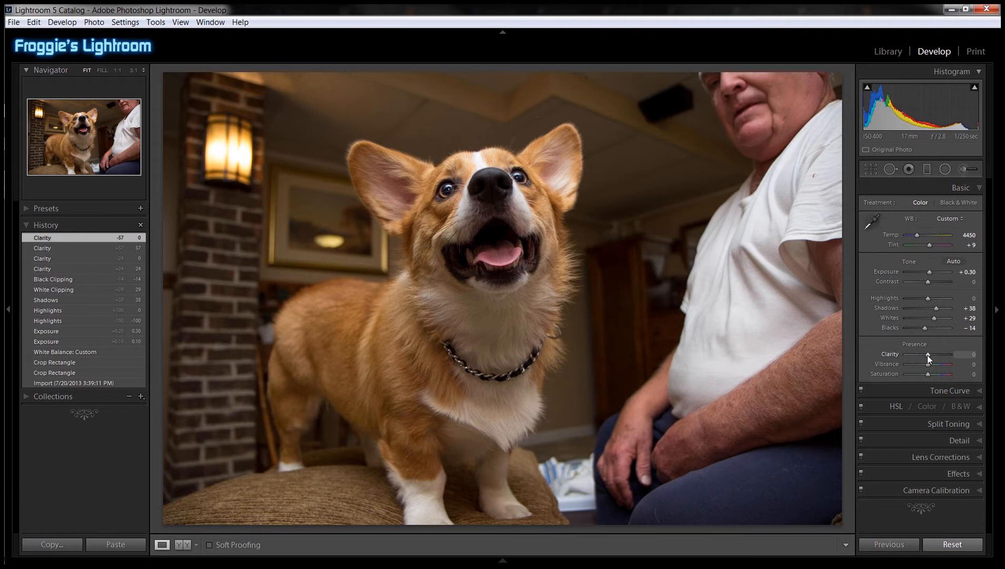
pyautogui.moveTo(928, 355); pyautogui.dragTo(929, 356)
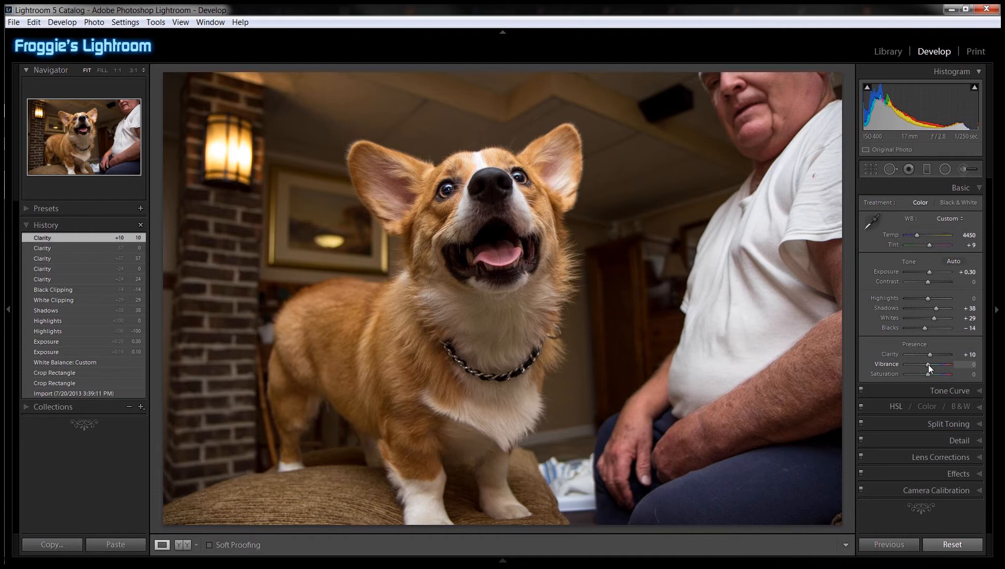
# Try Vibrance at +52 and -52 and Saturation at +29, resetting both to 0.
pyautogui.moveTo(930, 365); pyautogui.dragTo(940, 363)
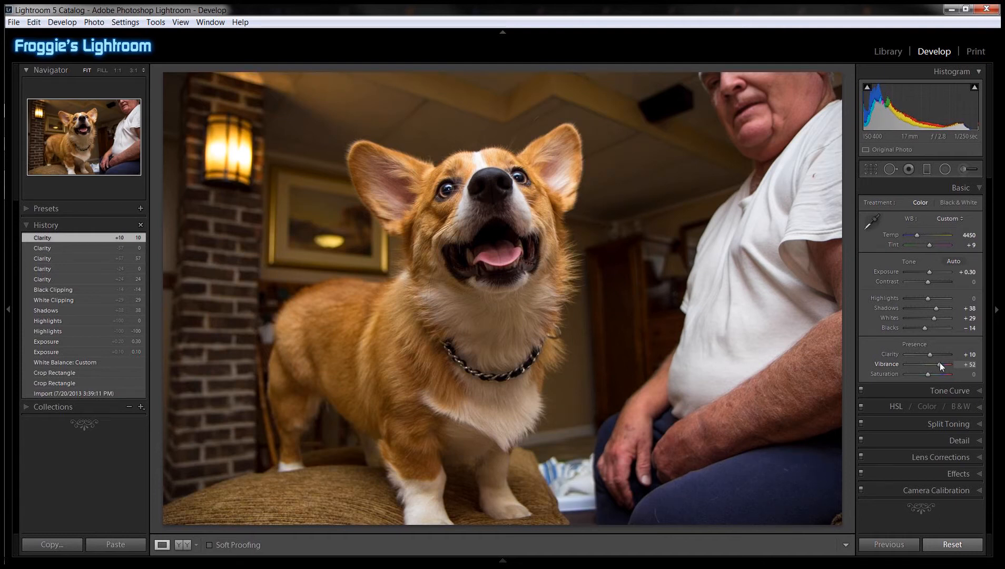
pyautogui.moveTo(942, 364); pyautogui.dragTo(918, 368)
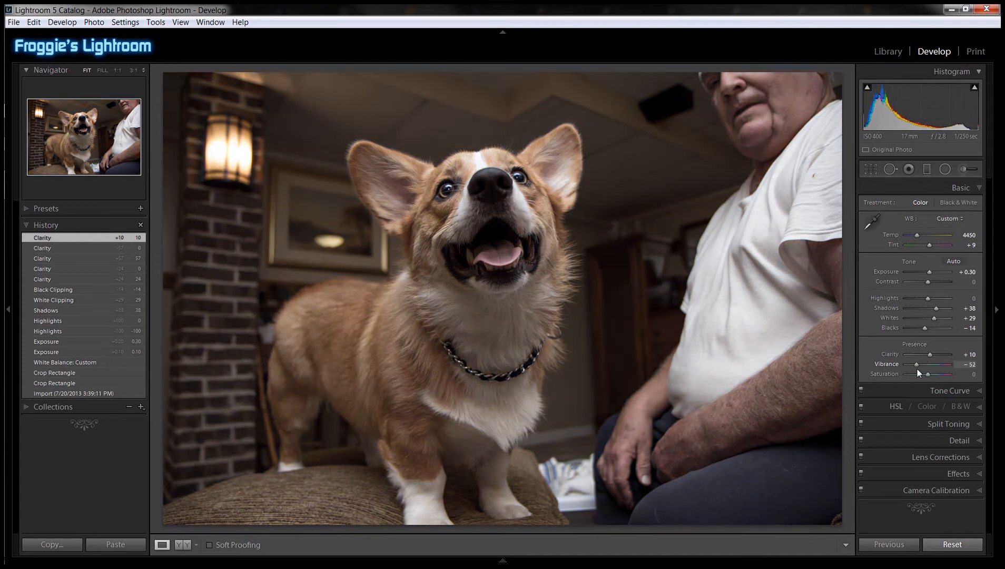
pyautogui.moveTo(917, 369); pyautogui.dragTo(919, 369)
pyautogui.doubleClick(920, 364)
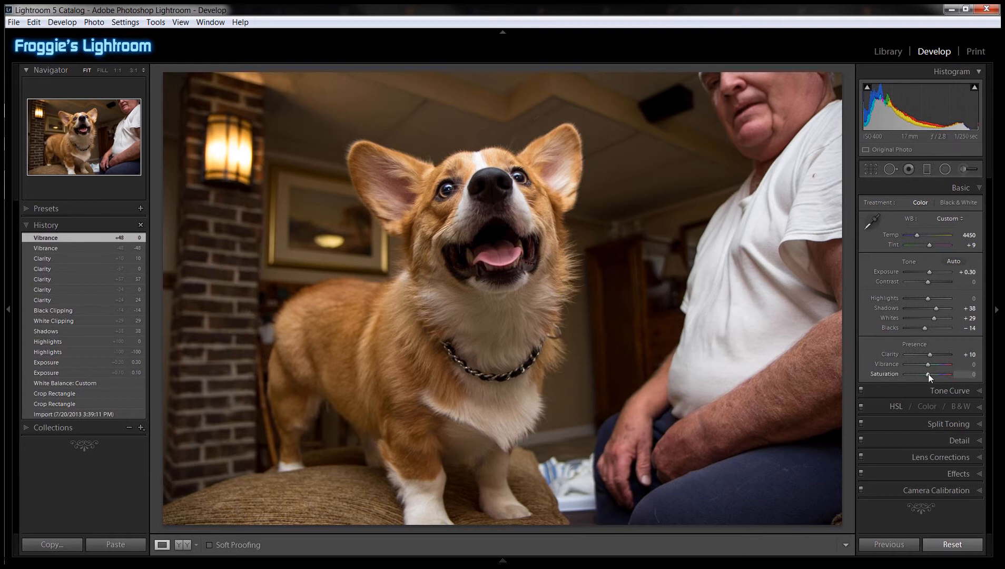
pyautogui.moveTo(928, 373); pyautogui.dragTo(935, 374)
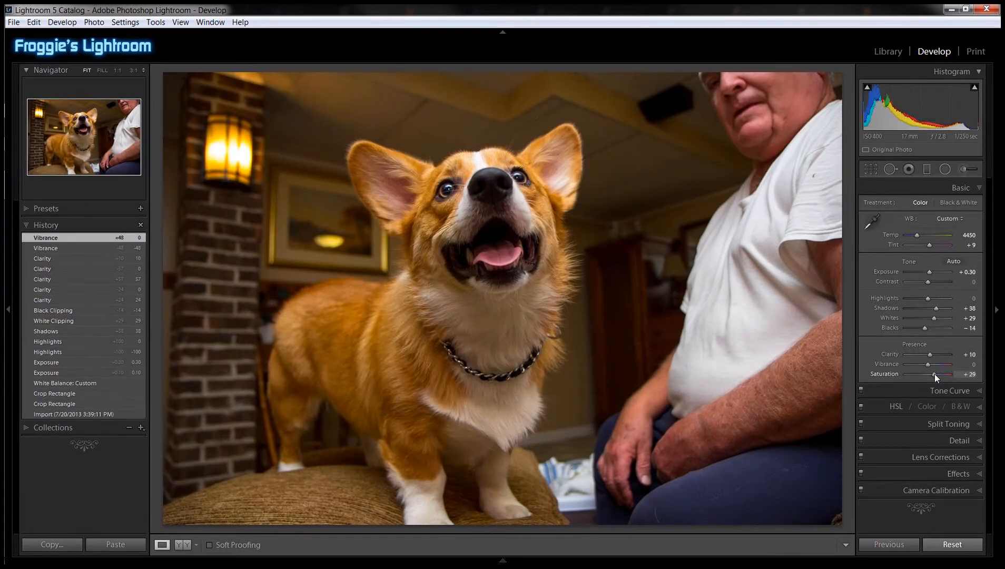
pyautogui.moveTo(934, 374)
pyautogui.mouseDown()
pyautogui.moveTo(901, 376)
pyautogui.moveTo(973, 377)
pyautogui.moveTo(929, 375)
pyautogui.mouseUp()
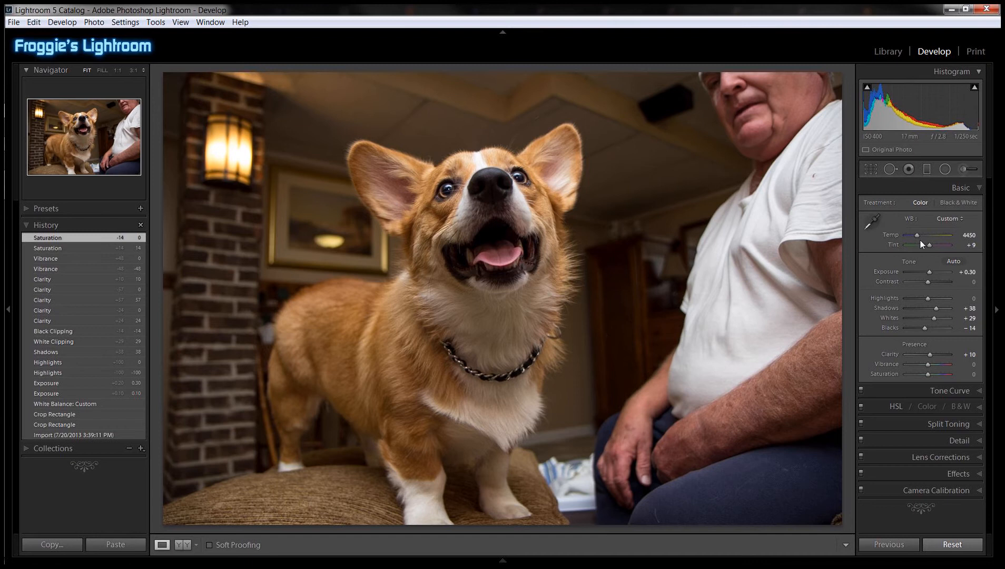
# Add a large circular radial filter centred on the dog and turn off Invert Mask so it affects the surroundings.
pyautogui.click(946, 170)
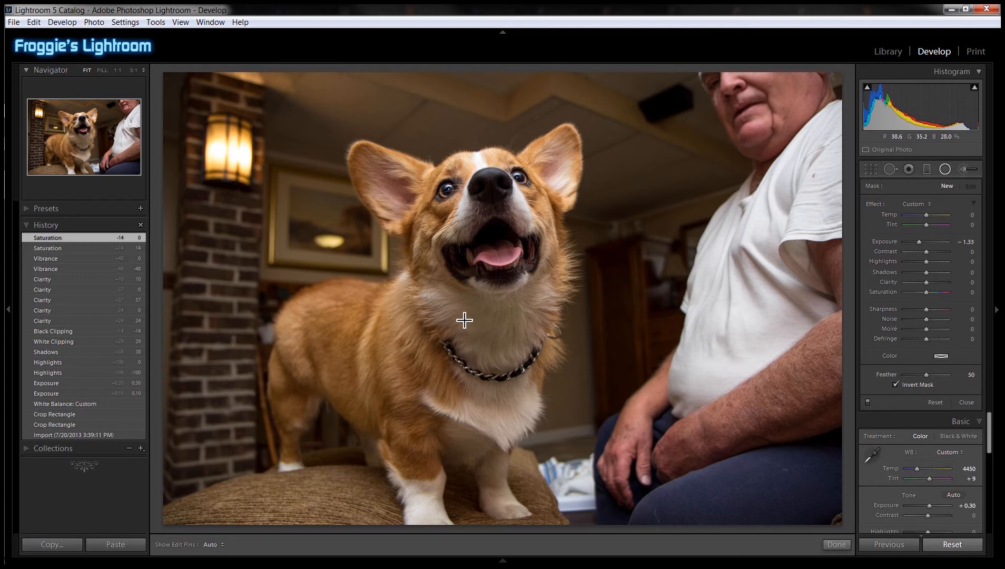
pyautogui.moveTo(457, 320); pyautogui.dragTo(684, 564)
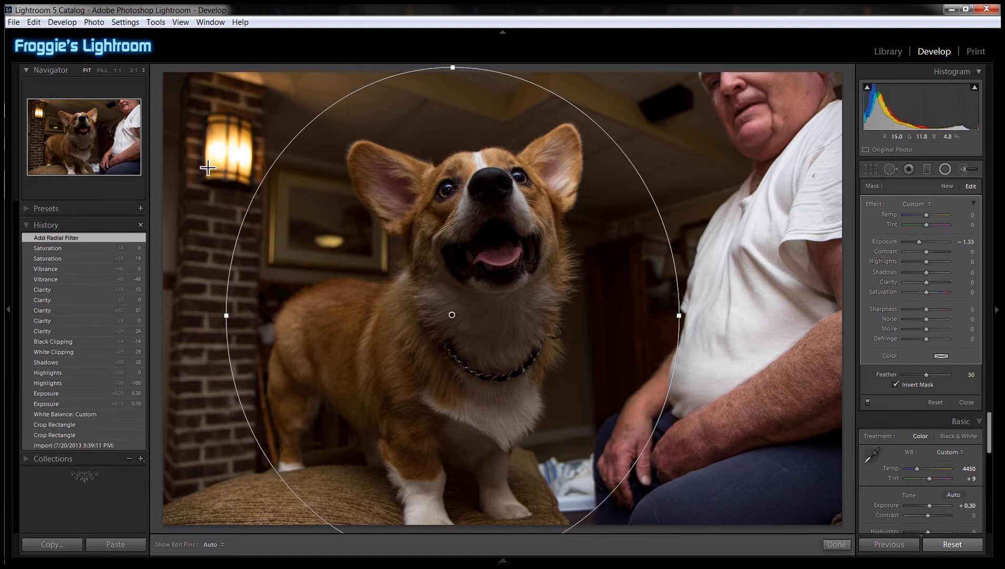
pyautogui.click(914, 386)
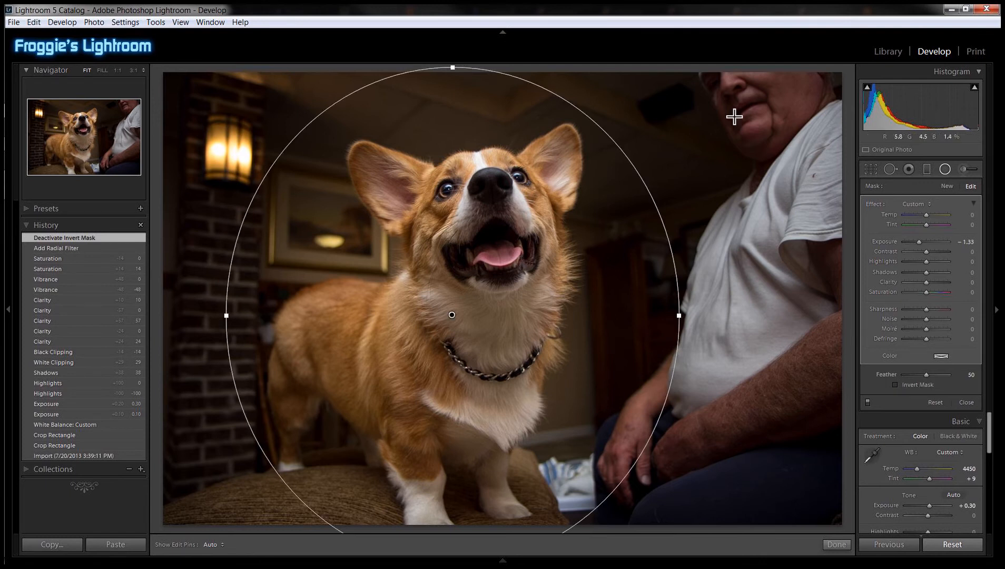
# Set the radial filter's Exposure to -0.90 and Shadows to -24 to darken the background.
pyautogui.doubleClick(922, 243)
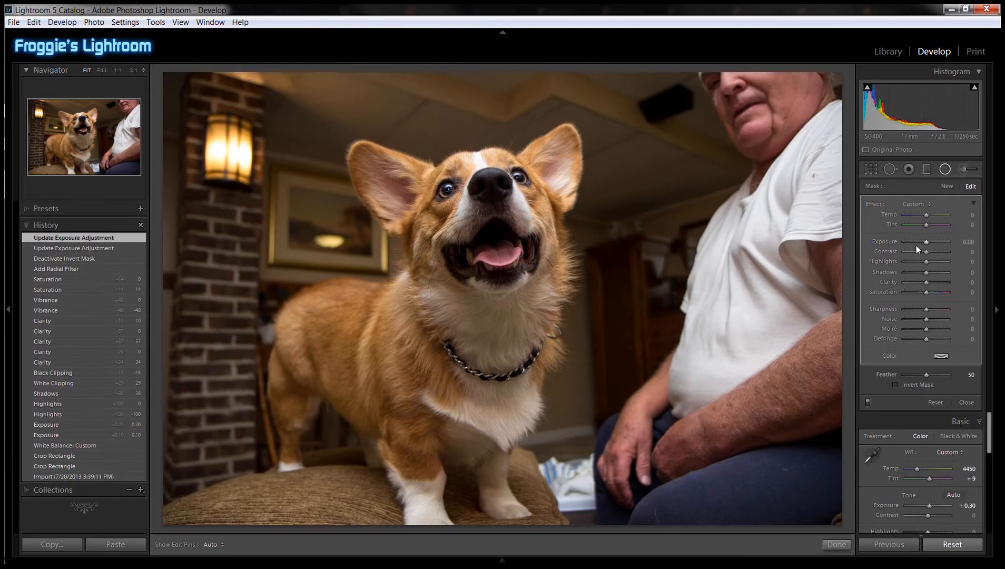
pyautogui.click(972, 244)
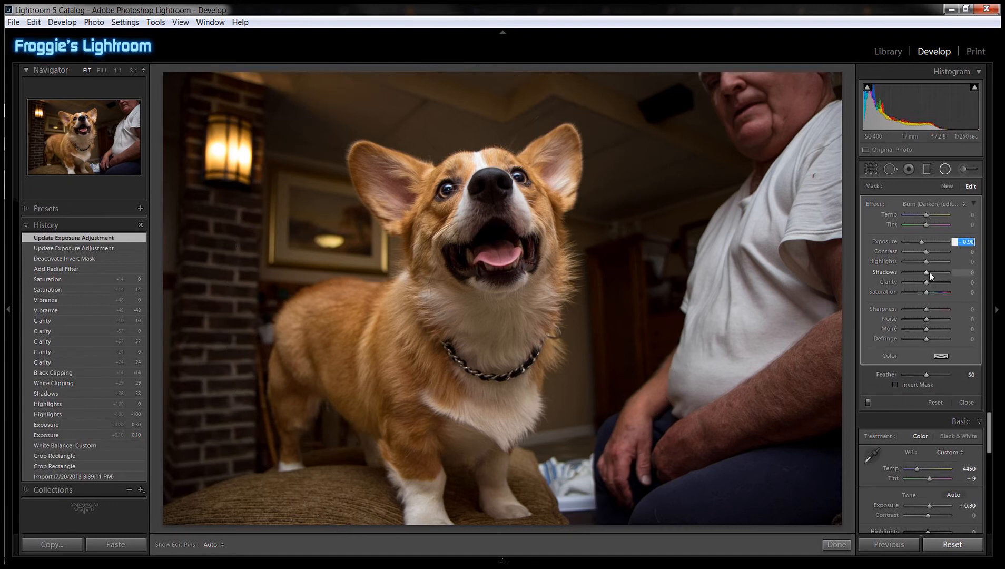
pyautogui.moveTo(925, 273); pyautogui.dragTo(919, 271)
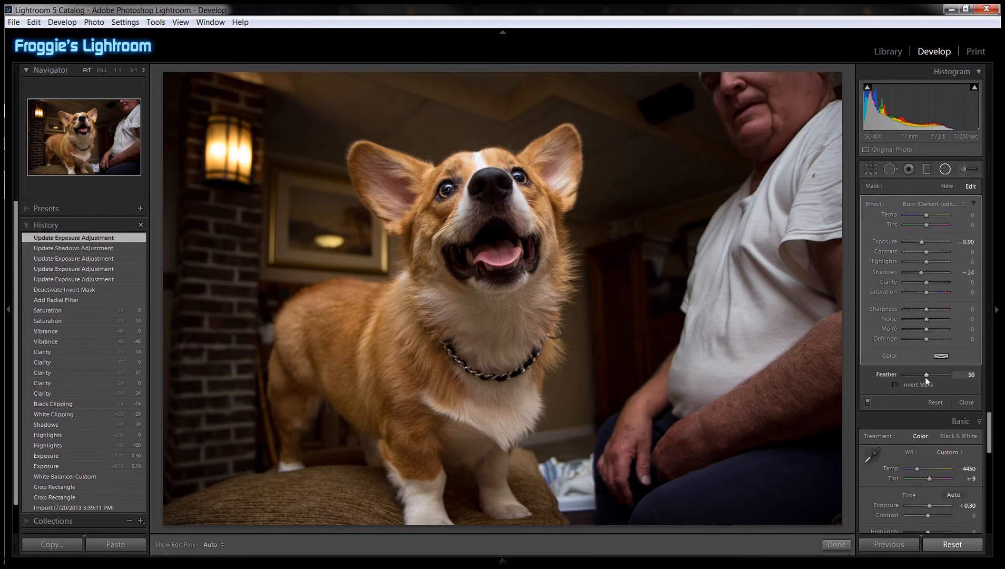
# Try the radial filter's Feather at 100 and reset it to 50.
pyautogui.moveTo(945, 377); pyautogui.dragTo(953, 380)
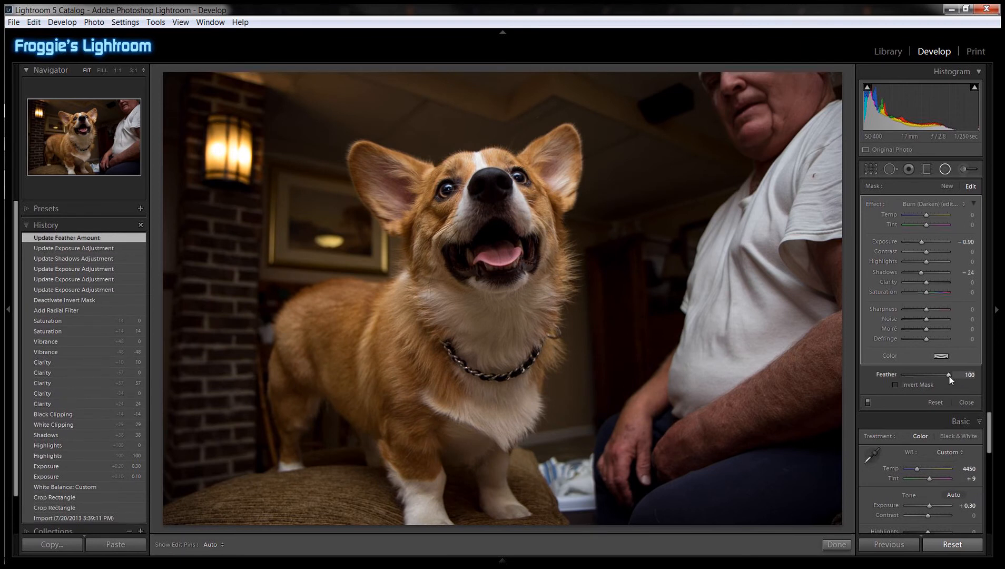
pyautogui.doubleClick(950, 376)
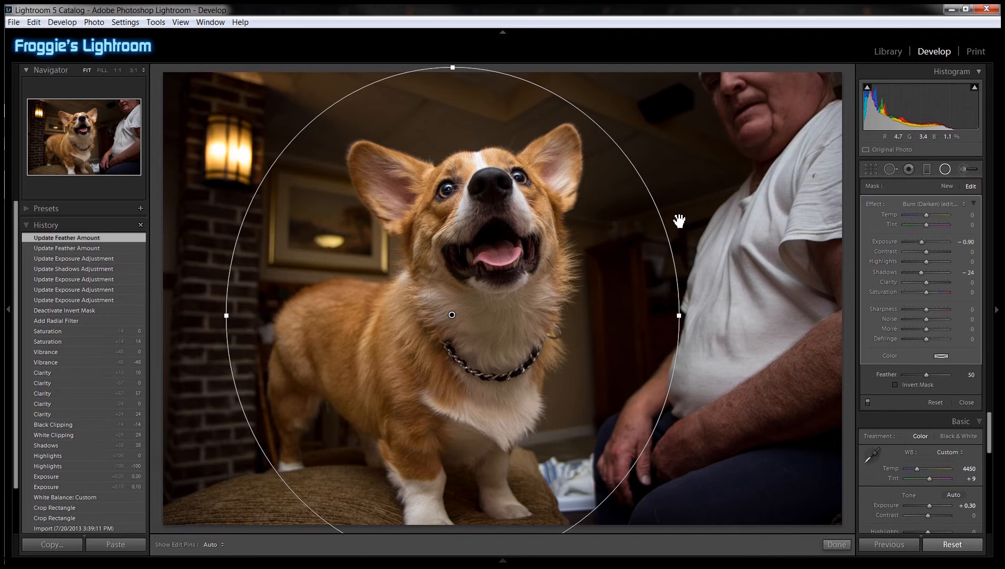
# Set the large radial filter's Exposure to -0.60 and finish editing the filter.
pyautogui.click(965, 243)
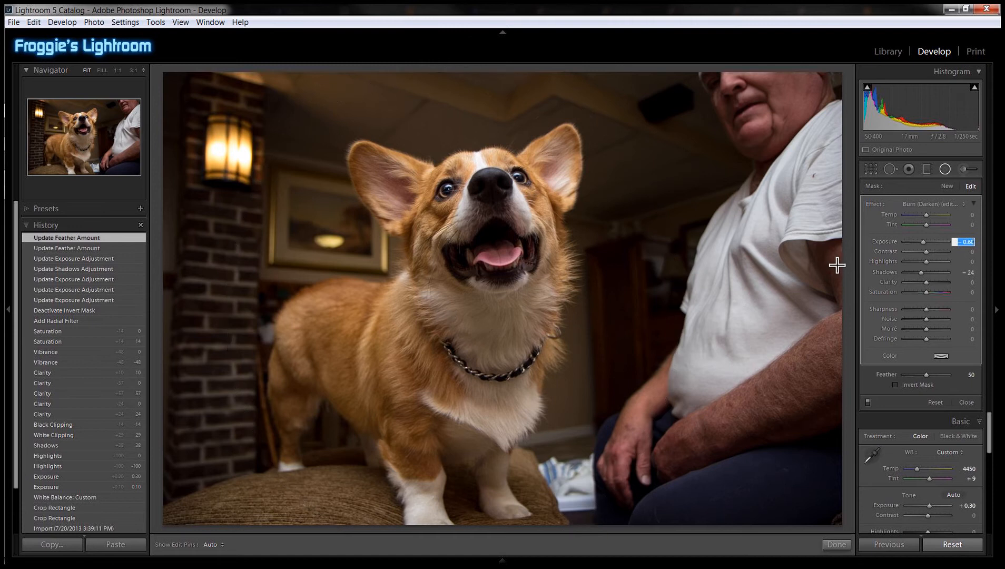
pyautogui.click(838, 544)
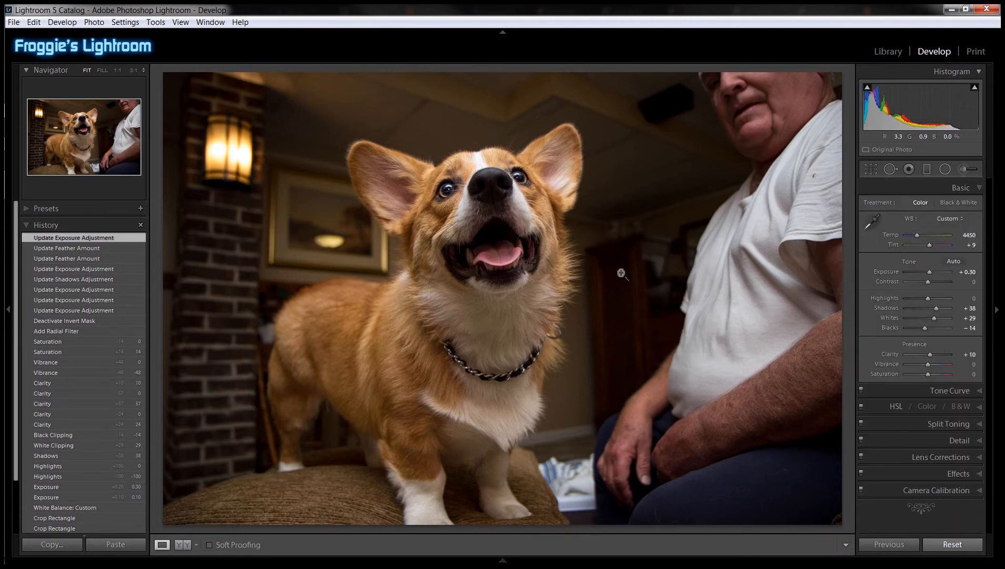
# Compare the photo before and after the edits side by side, then return to the single-image view.
pyautogui.click(196, 545)
pyautogui.click(183, 547)
pyautogui.click(184, 547)
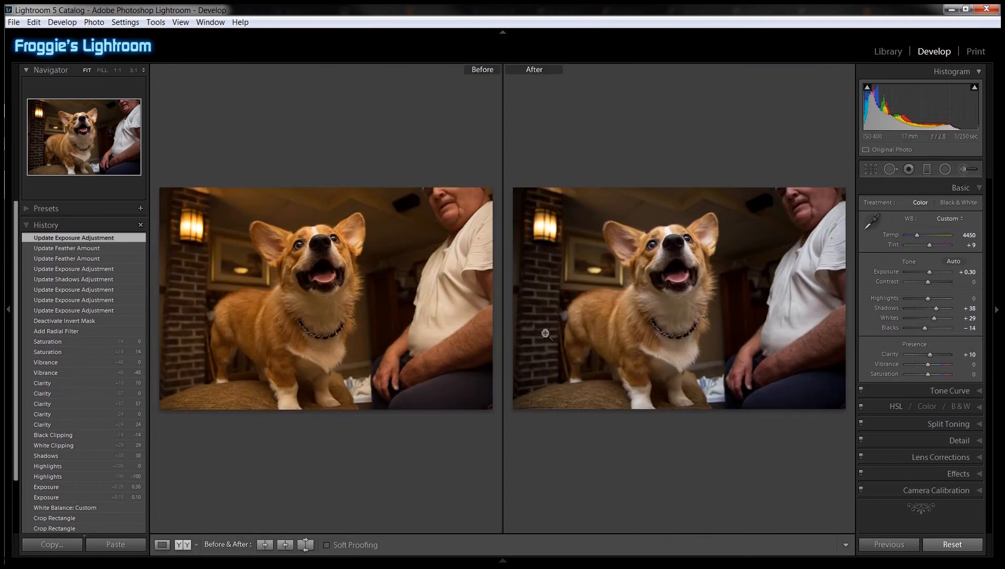
pyautogui.click(163, 546)
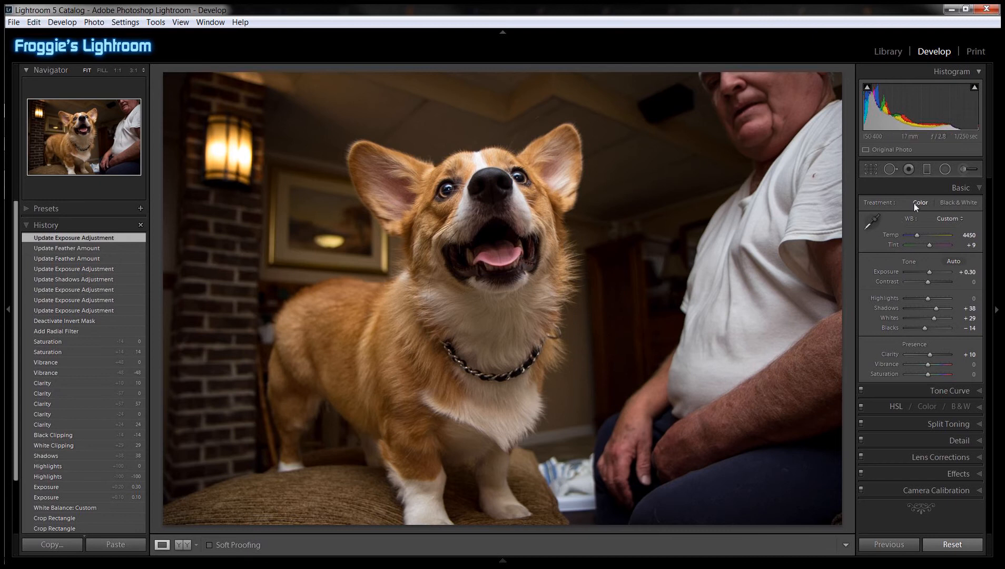
# Add a small radial filter around the dog's nose with Invert Mask on and reset its Exposure to 0.
pyautogui.click(948, 173)
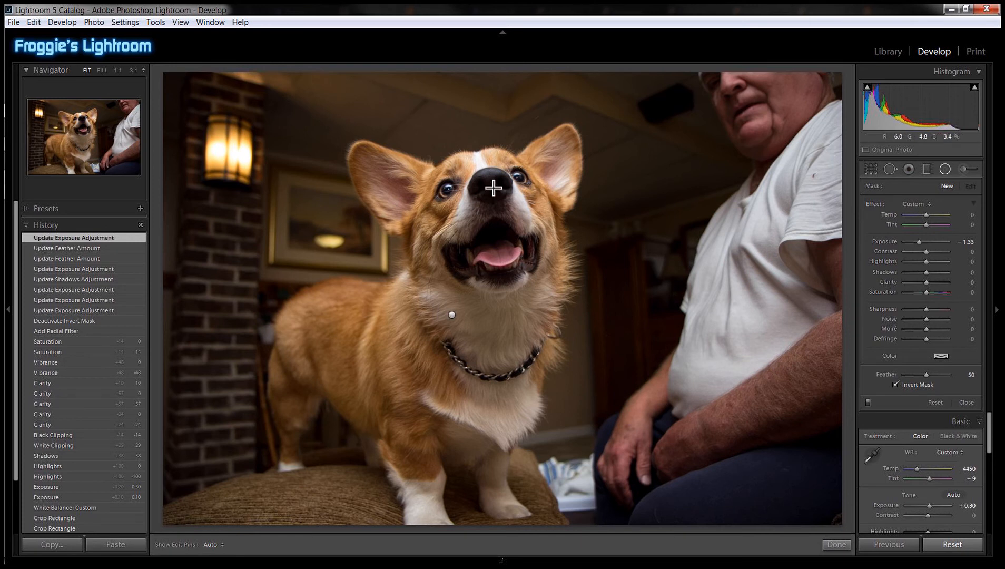
pyautogui.moveTo(494, 188); pyautogui.dragTo(517, 210)
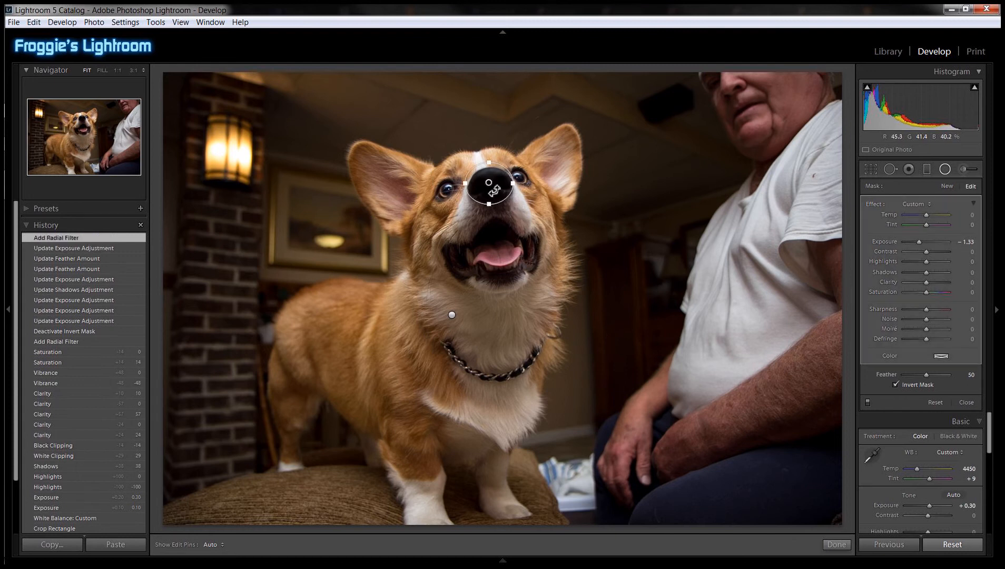
pyautogui.doubleClick(918, 241)
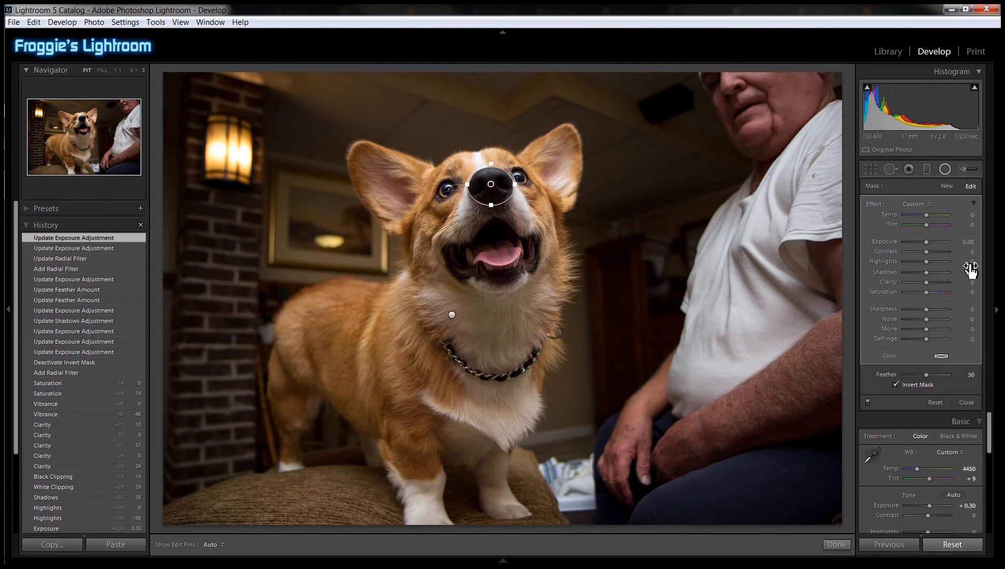
# Brighten the nose with the small radial filter at Exposure 0.40, Contrast 10 and Shadows 29, and finish editing it.
pyautogui.click(969, 244)
pyautogui.moveTo(925, 273); pyautogui.dragTo(931, 273)
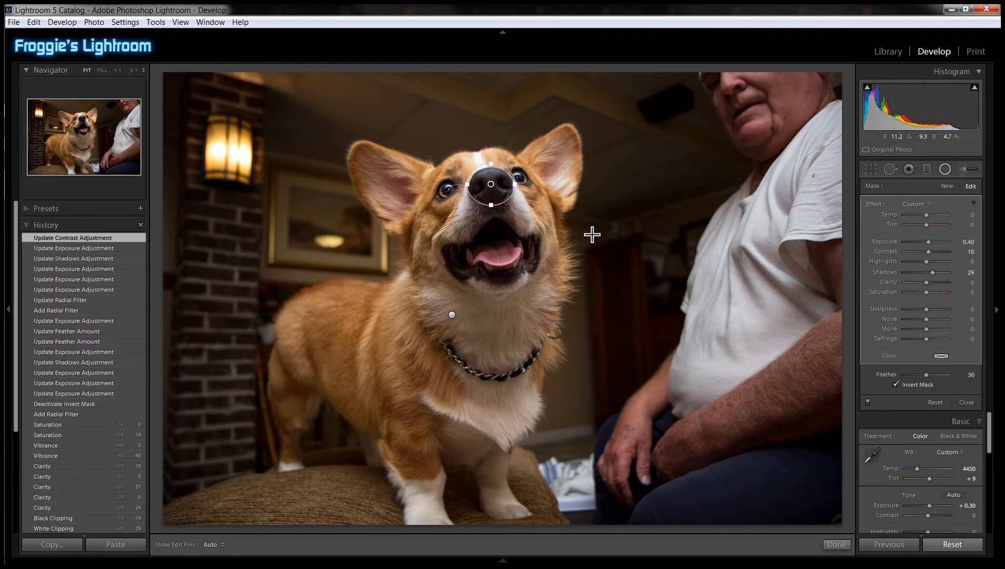
pyautogui.click(836, 545)
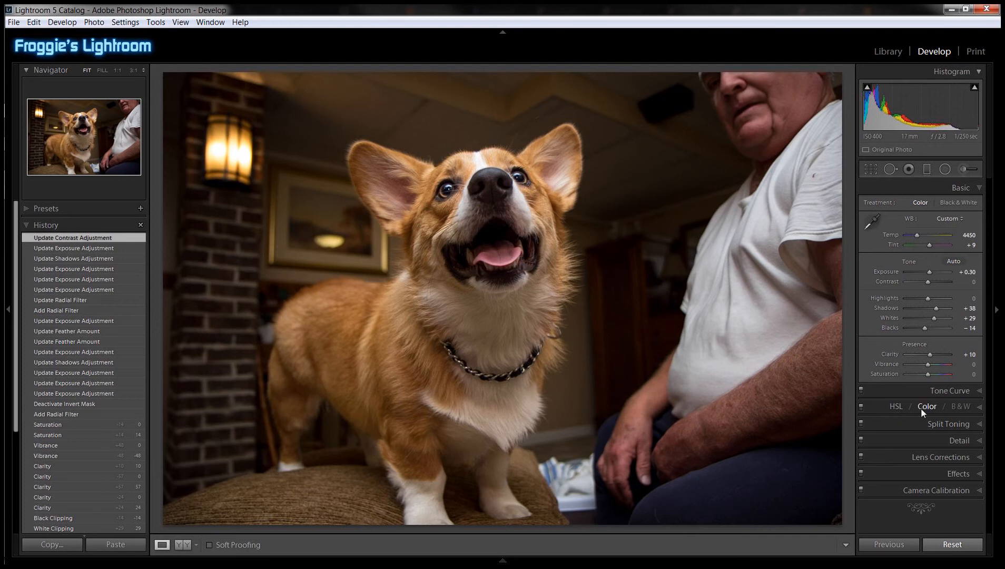
# Look through the HSL hue, saturation and luminance controls and try Yellow saturation at -62, resetting it to 0.
pyautogui.click(883, 407)
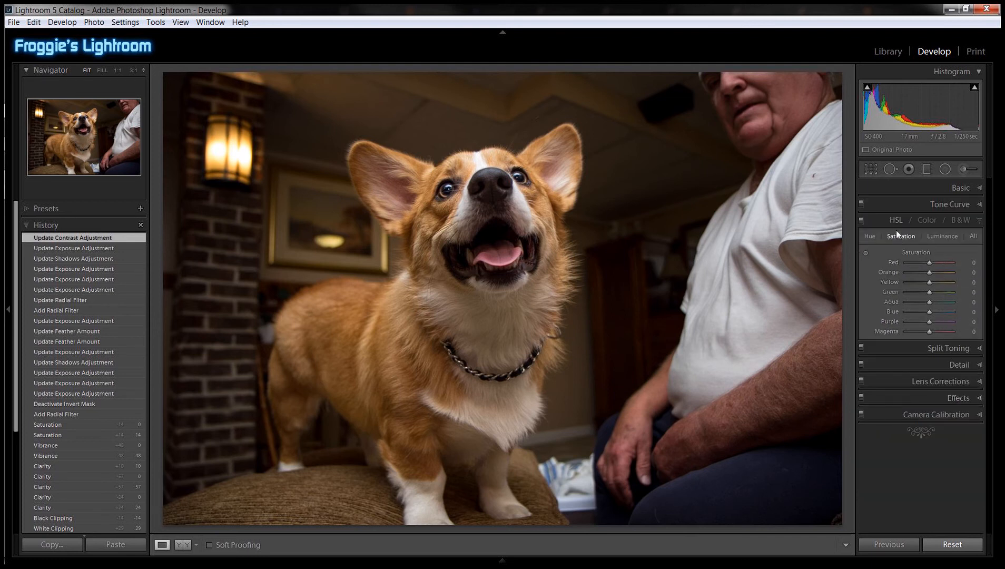
pyautogui.click(870, 236)
pyautogui.click(900, 236)
pyautogui.click(943, 238)
pyautogui.click(902, 238)
pyautogui.moveTo(930, 282); pyautogui.dragTo(915, 281)
pyautogui.doubleClick(915, 282)
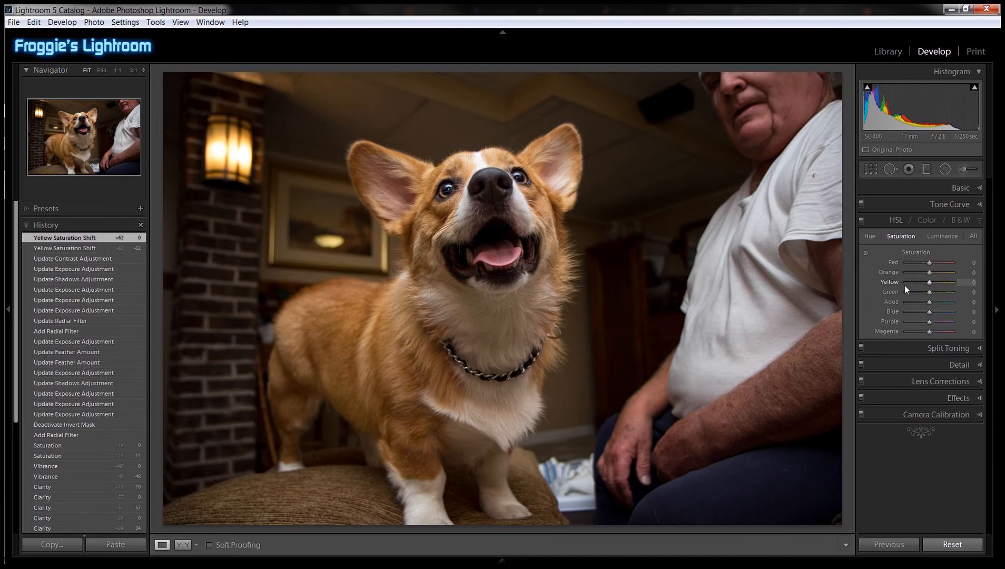
# Try targeted saturation adjustment on the wall lamp with Orange at -45 and Yellow at -37, resetting both to 0.
pyautogui.click(866, 254)
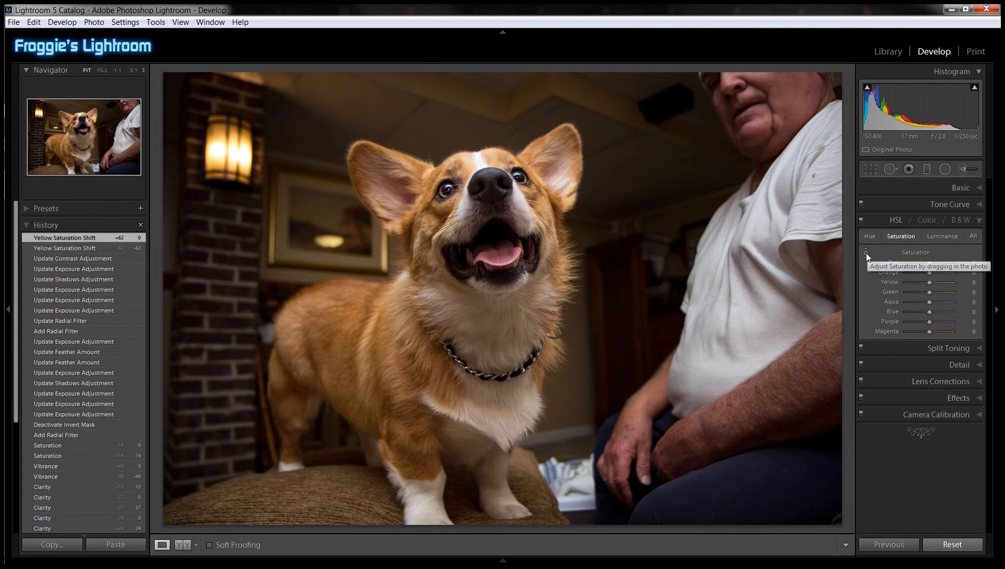
pyautogui.click(867, 253)
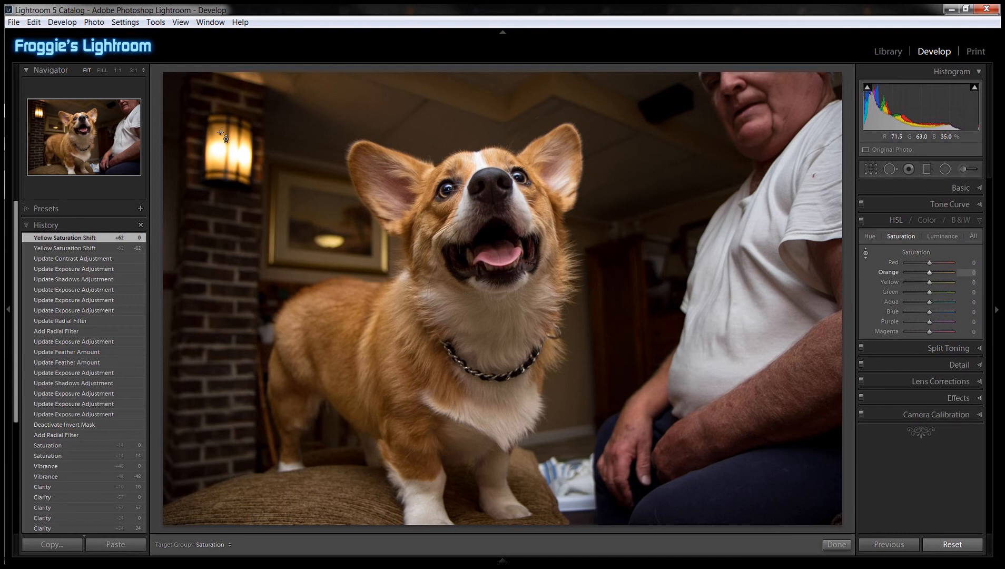
pyautogui.moveTo(220, 133); pyautogui.dragTo(219, 176)
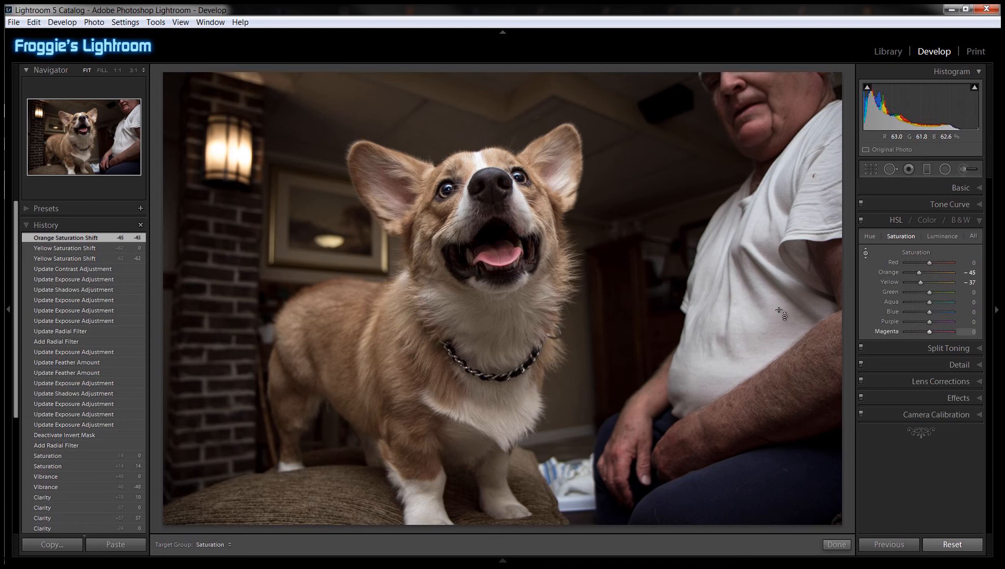
pyautogui.click(867, 252)
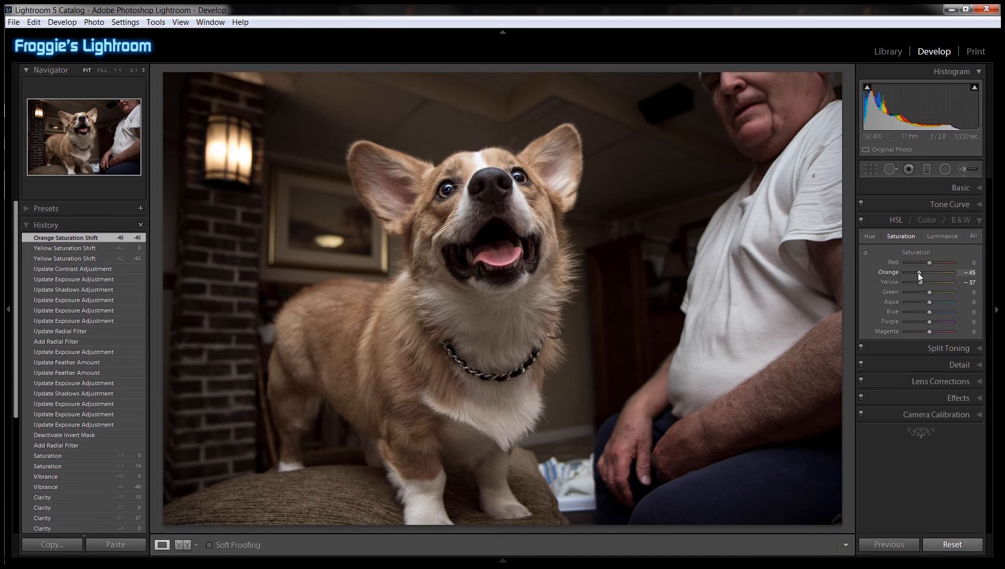
pyautogui.doubleClick(918, 273)
pyautogui.doubleClick(923, 287)
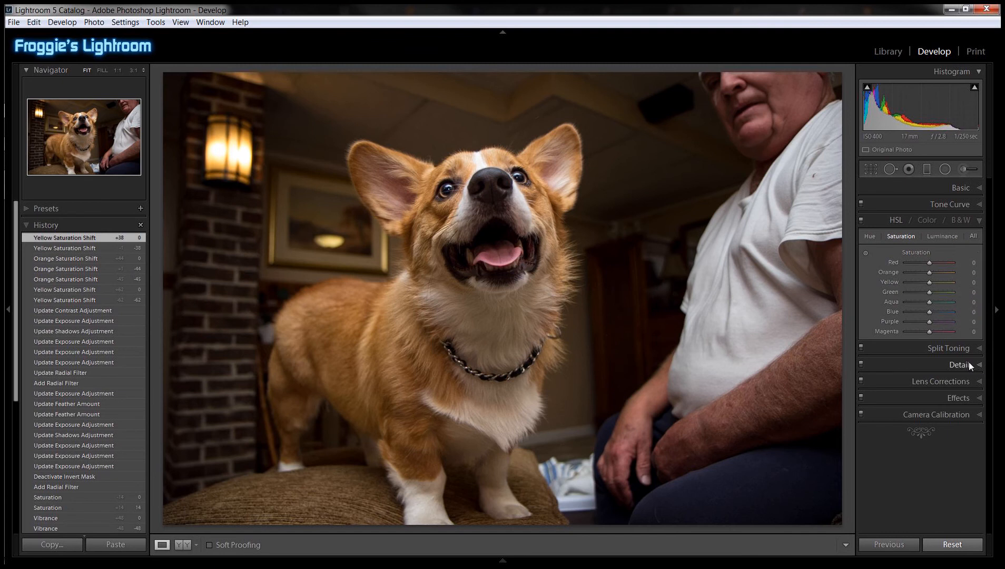
# Set Luminance noise reduction to 18 while checking the grain around the dog's ear at 1:1.
pyautogui.click(957, 348)
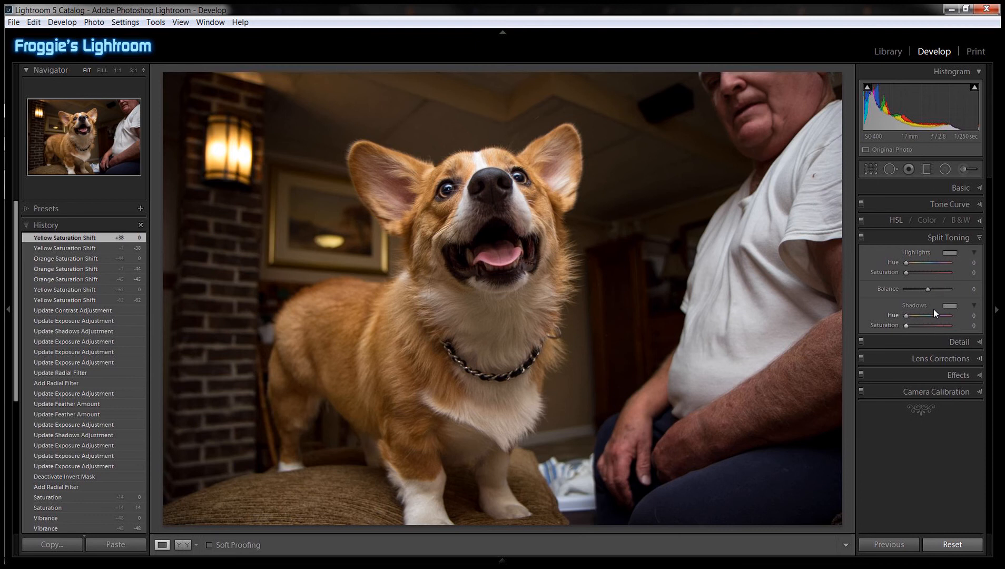
pyautogui.click(947, 343)
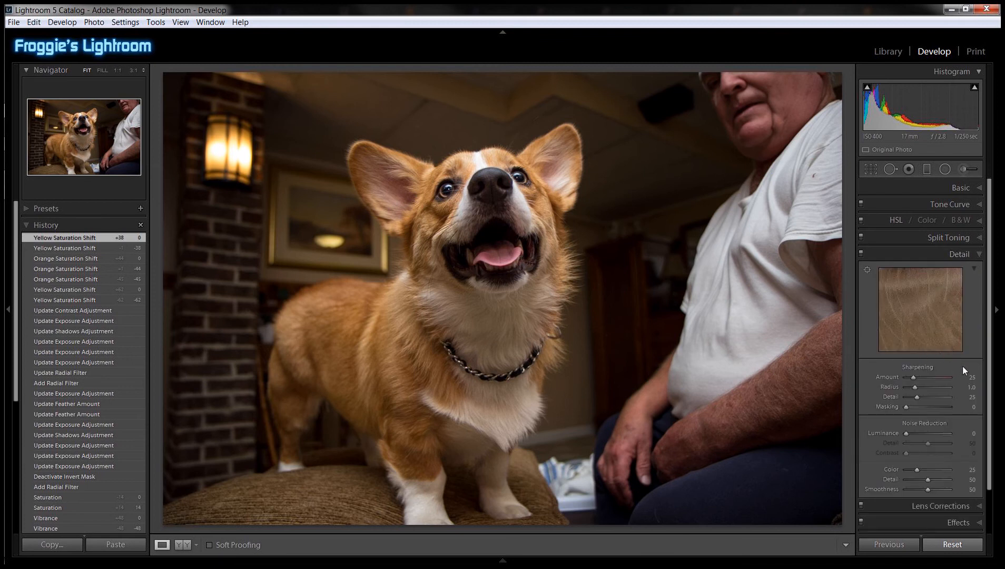
pyautogui.scroll(-1, 960, 362)
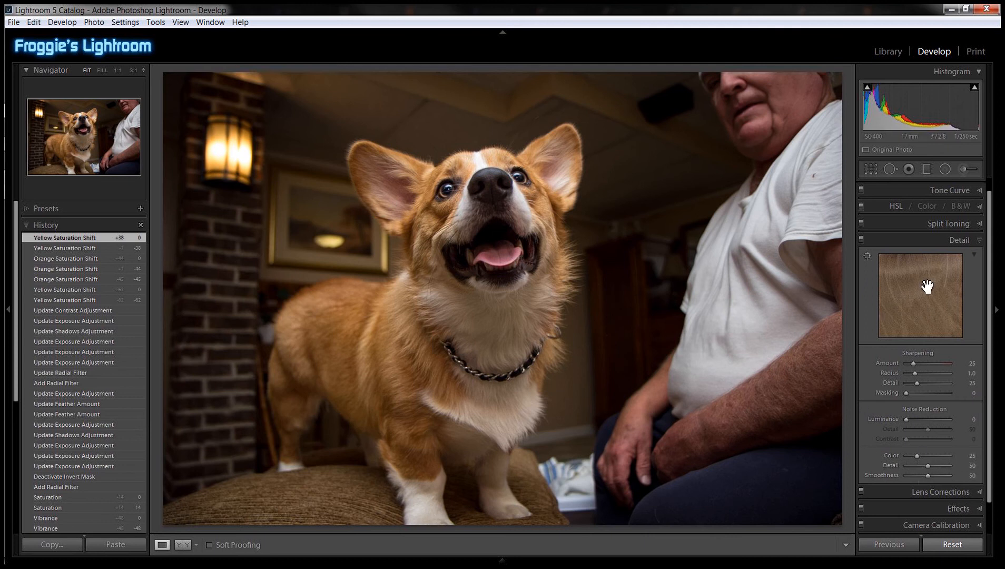
pyautogui.click(429, 158)
pyautogui.moveTo(476, 184); pyautogui.dragTo(550, 267)
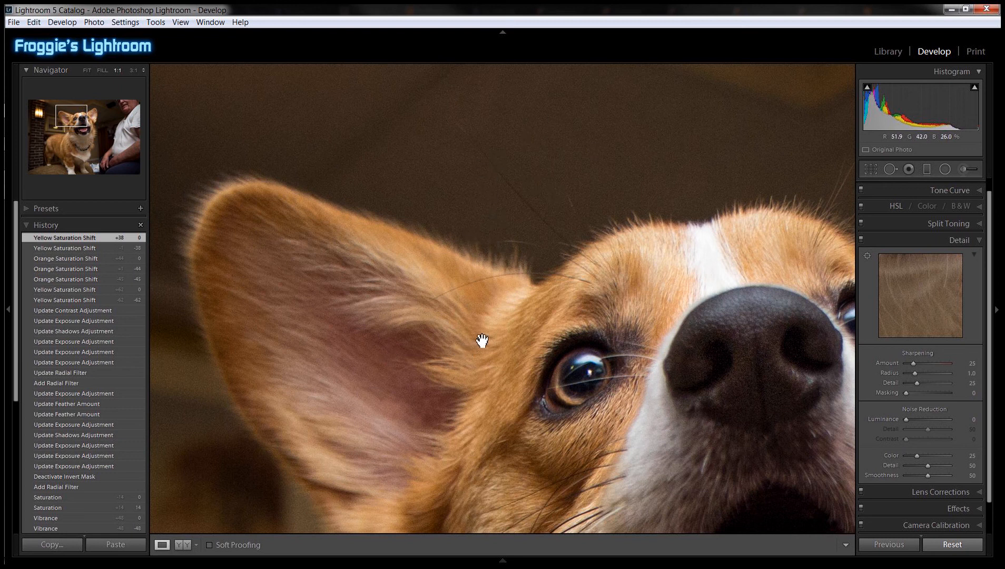
pyautogui.click(913, 420)
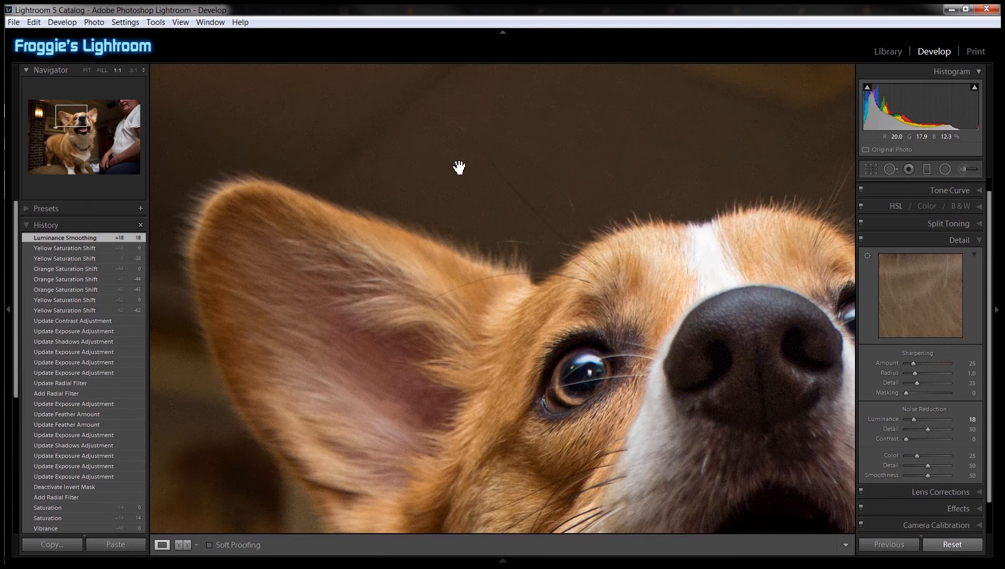
pyautogui.click(533, 198)
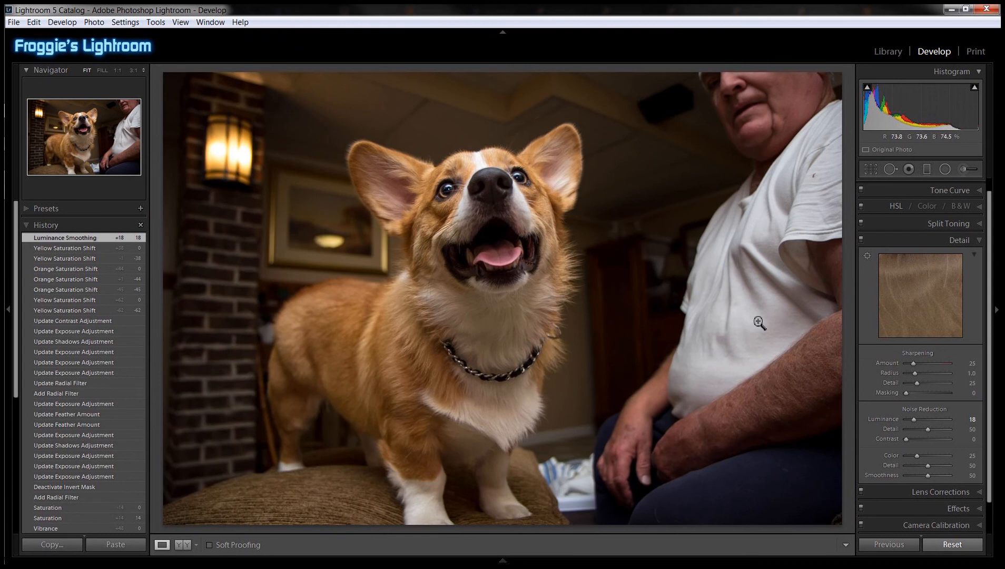
# Enable lens profile corrections and chromatic aberration removal for the photo.
pyautogui.click(970, 239)
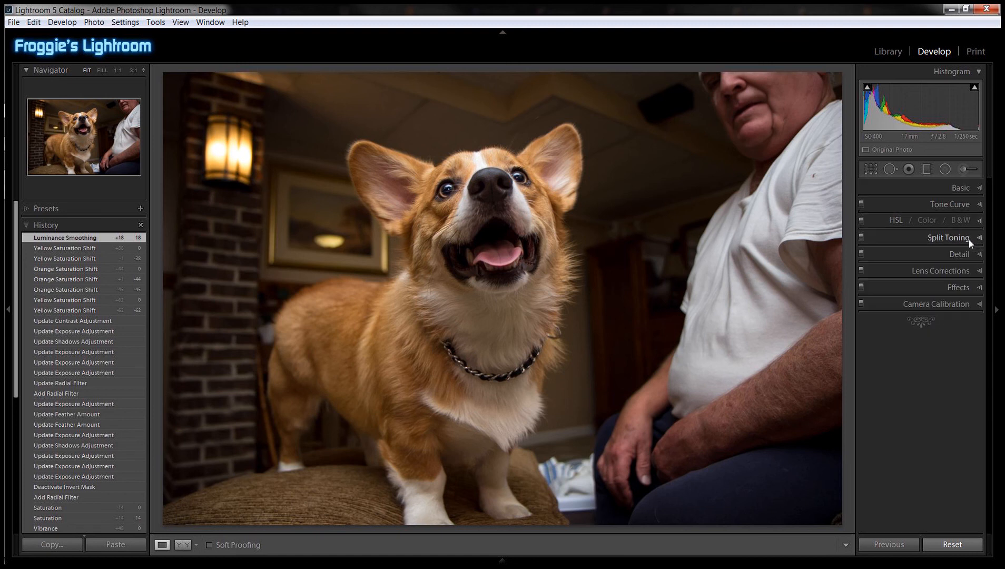
pyautogui.click(953, 274)
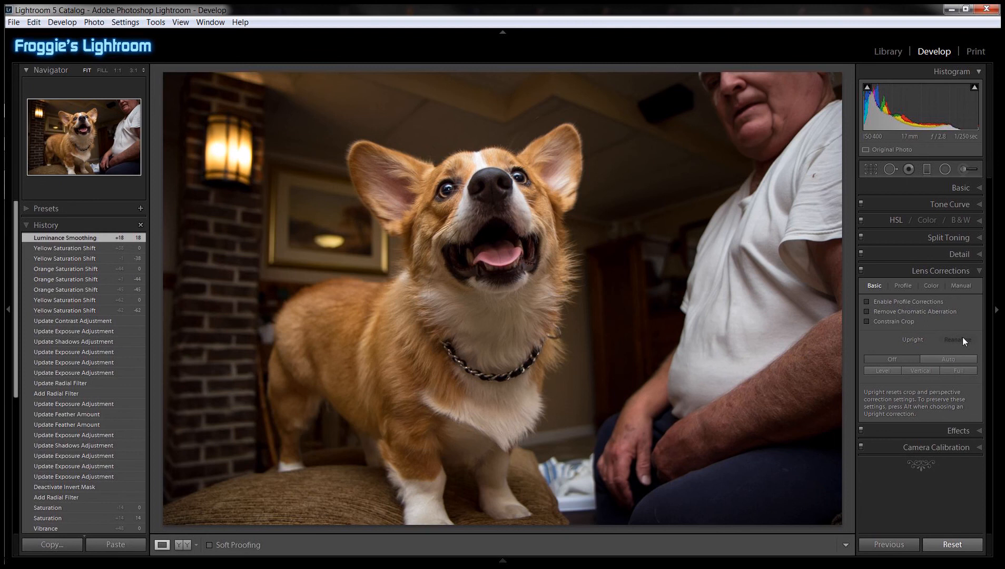
pyautogui.click(902, 304)
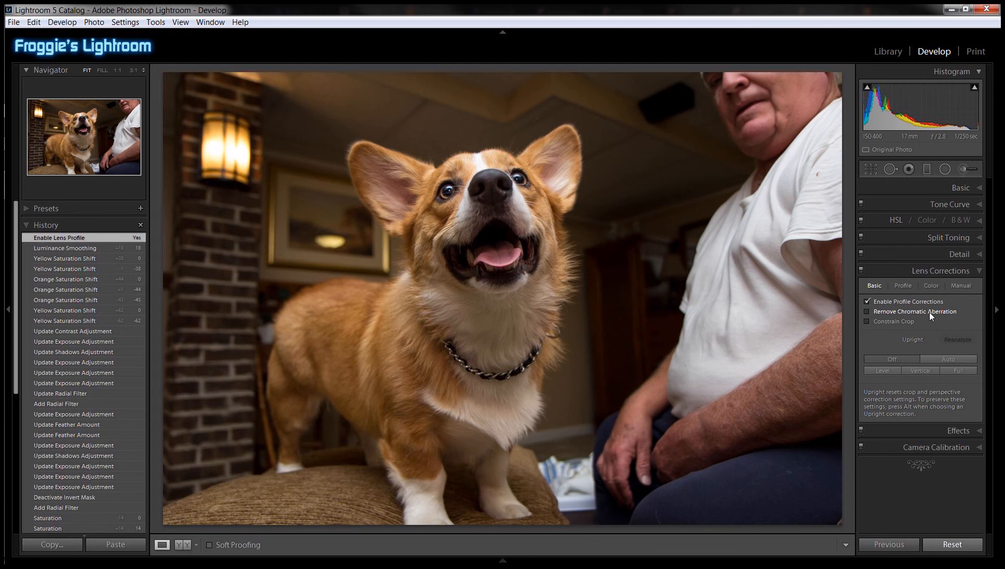
pyautogui.click(918, 312)
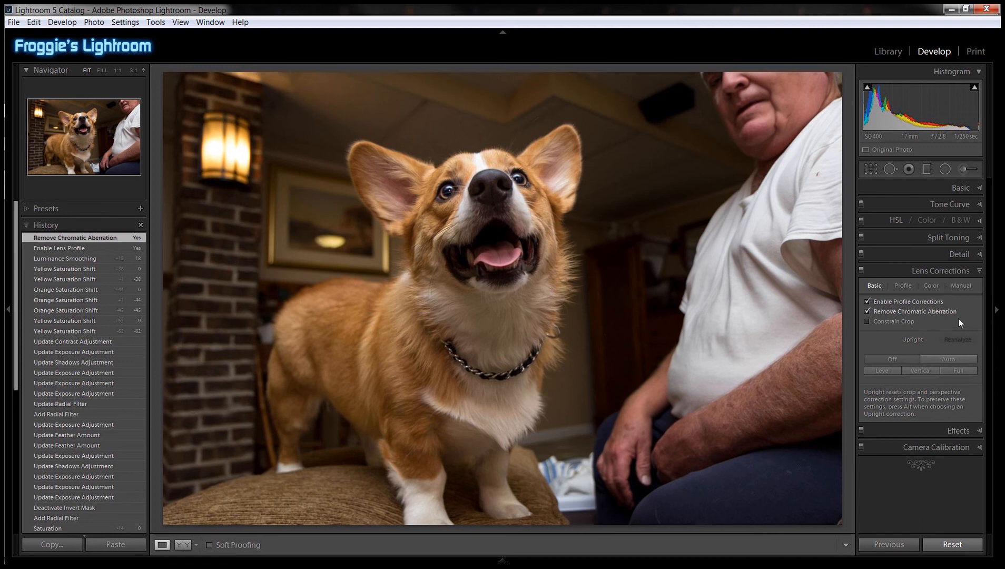
# Warm the white balance by setting the temperature to 4700.
pyautogui.click(974, 191)
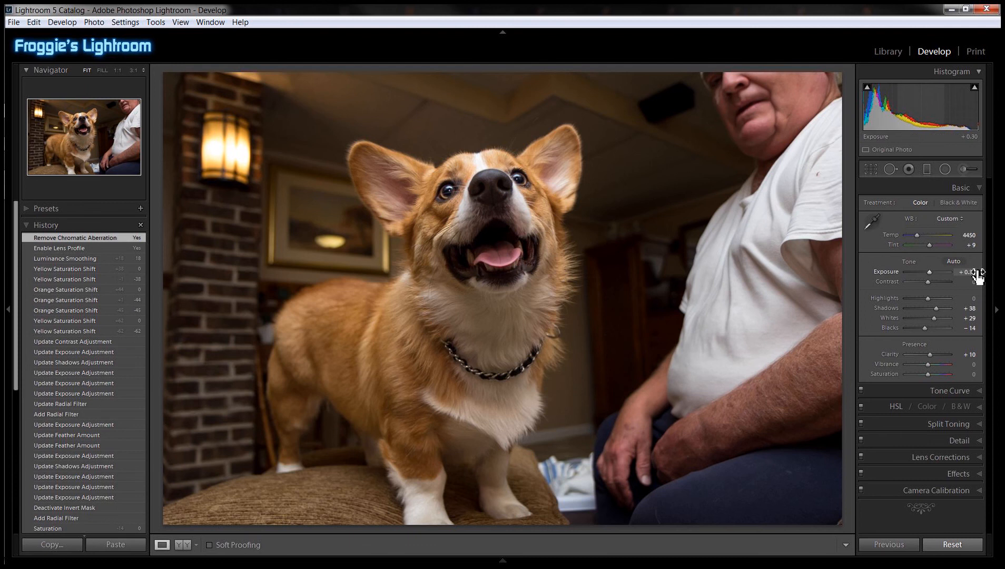
pyautogui.click(971, 237)
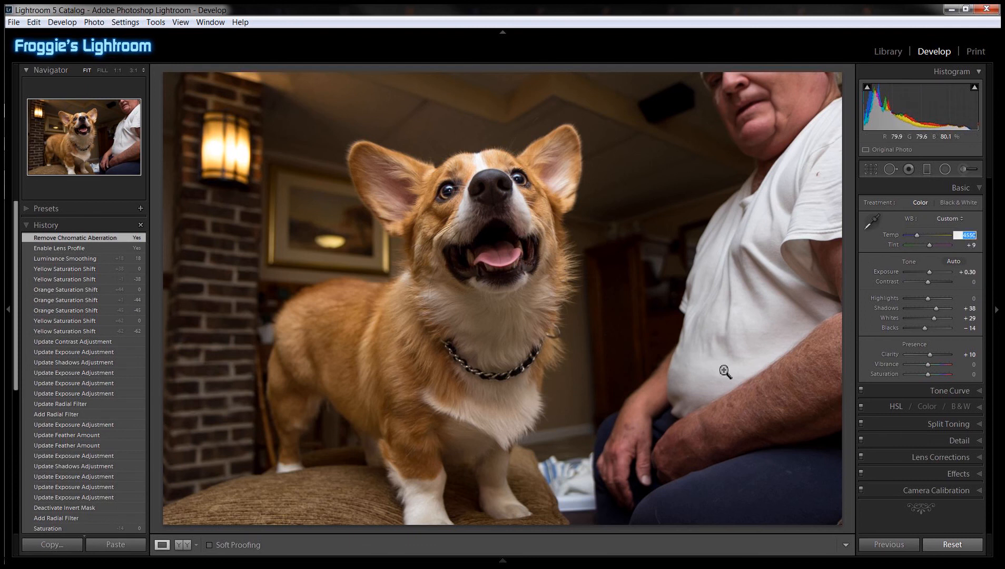
pyautogui.press('Up')
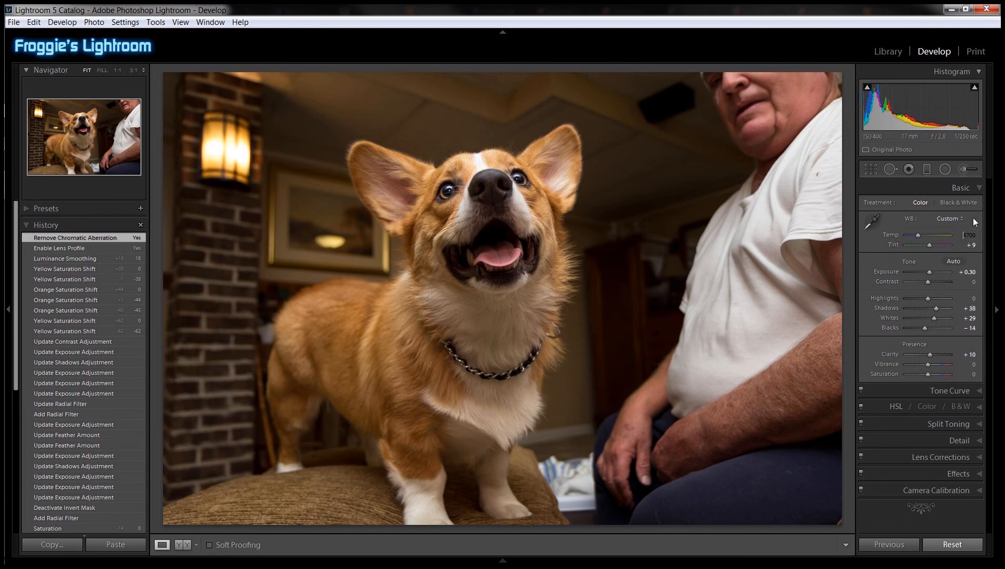
pyautogui.press('Return')
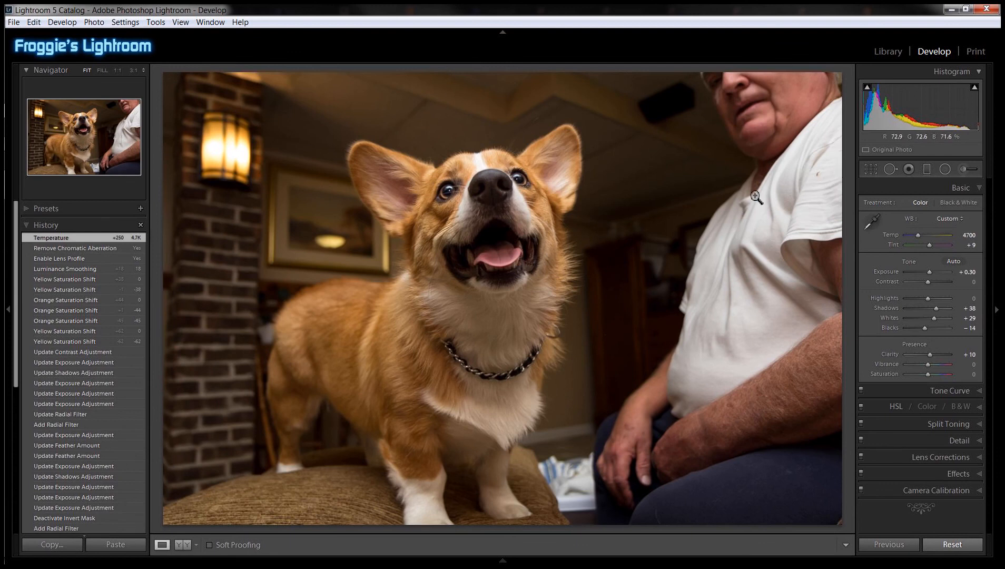
# Compare the before and after versions side by side, checking the dog's face up close and the whole photo.
pyautogui.click(181, 546)
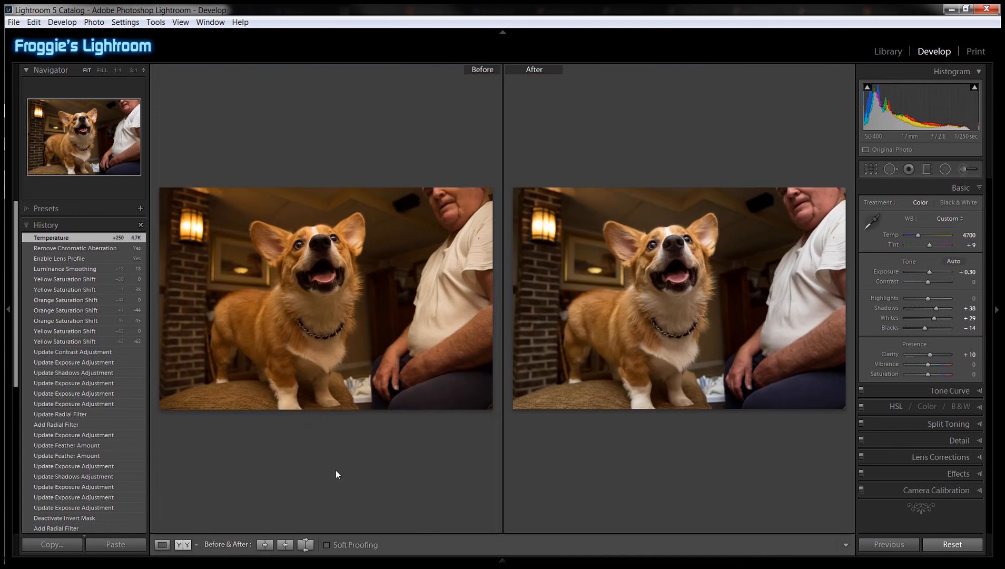
pyautogui.click(106, 70)
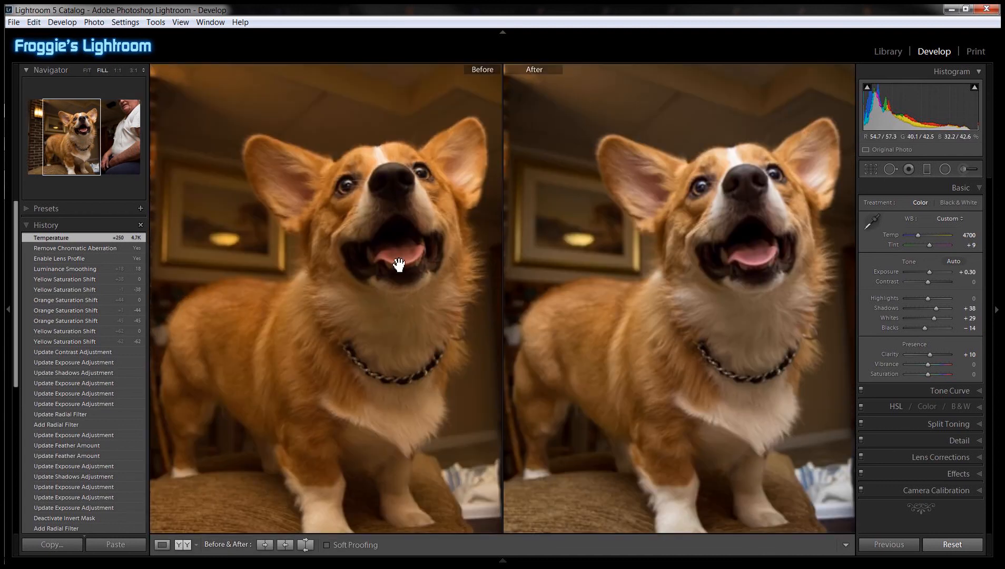
pyautogui.moveTo(393, 261); pyautogui.dragTo(350, 266)
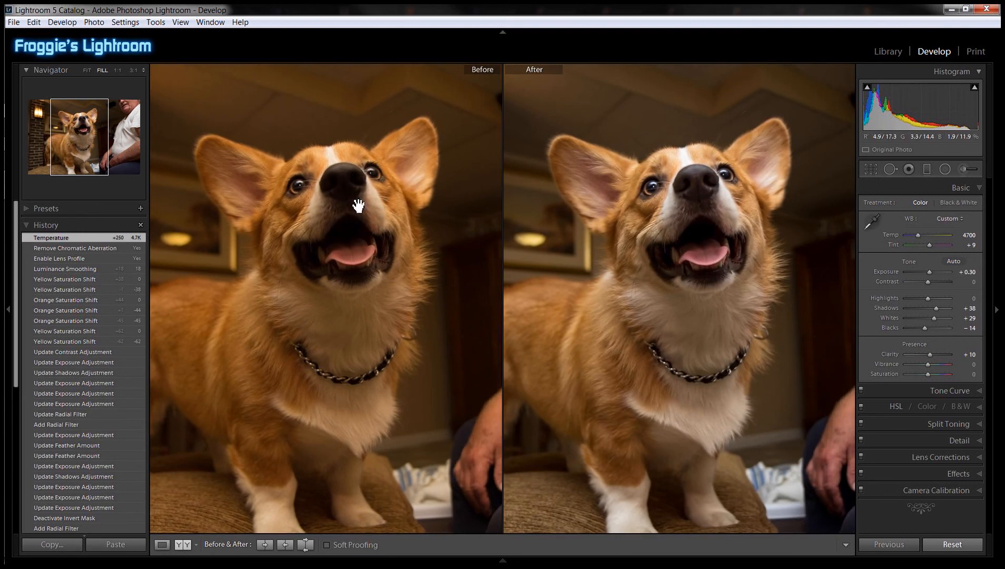
pyautogui.click(670, 265)
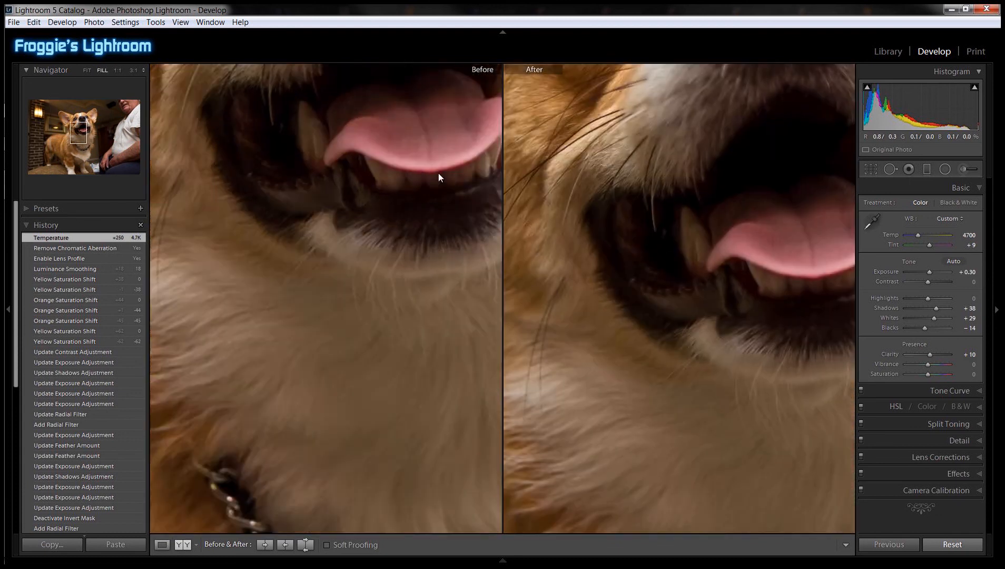
pyautogui.click(346, 233)
pyautogui.click(87, 71)
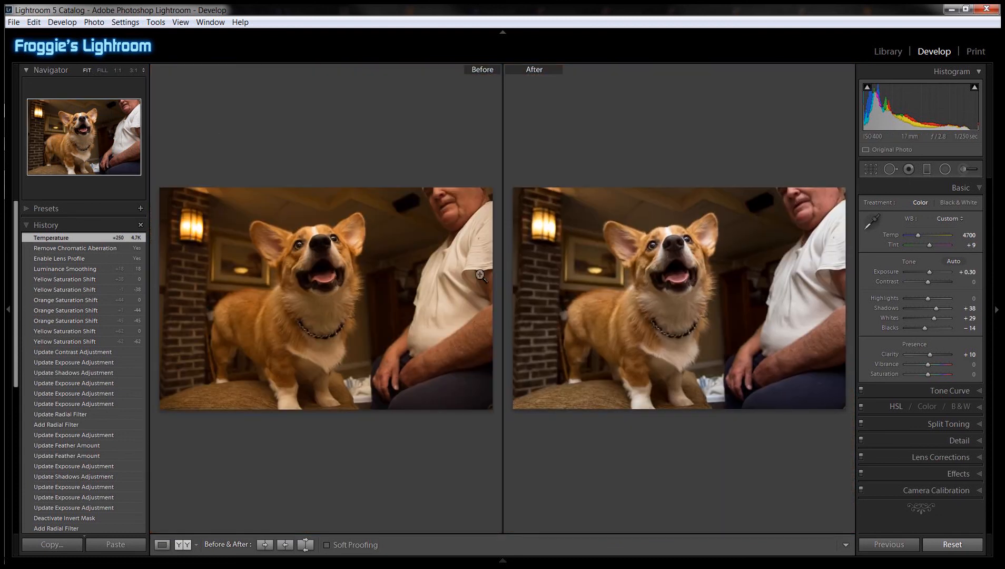
# Return to the single-photo view and delete the large radial filter that darkens the surroundings of the dog.
pyautogui.click(162, 545)
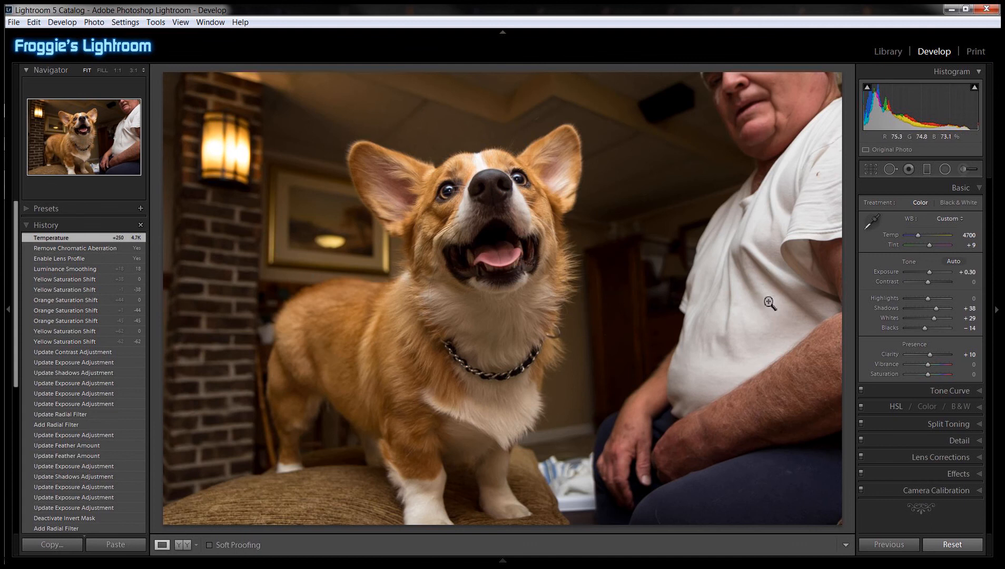
pyautogui.click(947, 167)
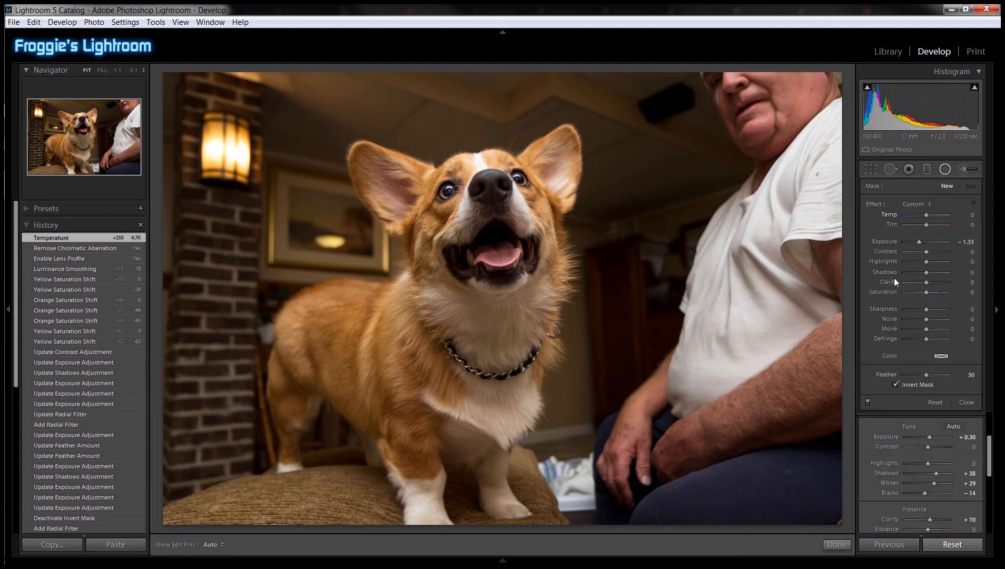
pyautogui.click(454, 315)
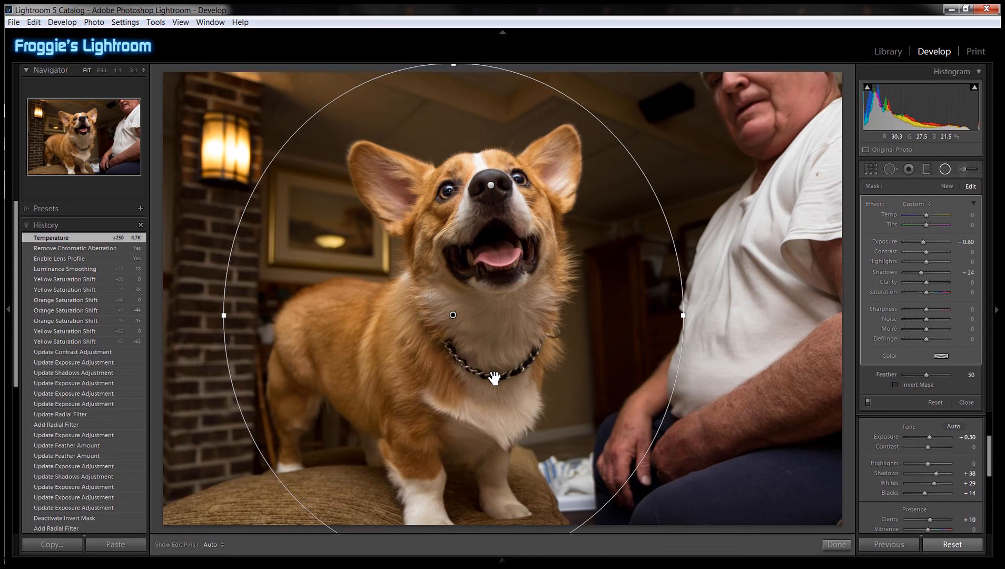
pyautogui.press('Delete')
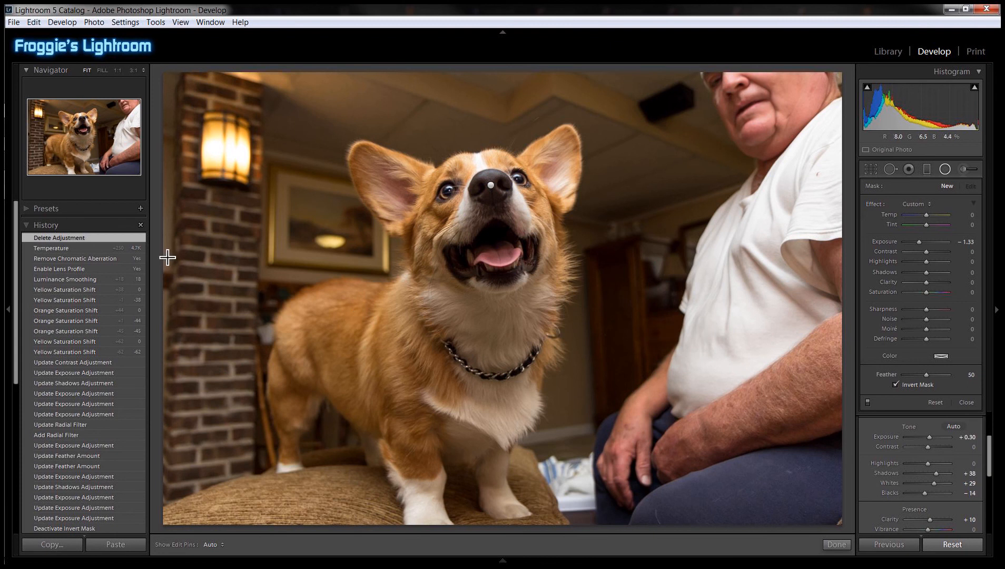
# Restore the deleted radial filter by reverting to the Temperature history state, and finish radial filter editing.
pyautogui.click(97, 248)
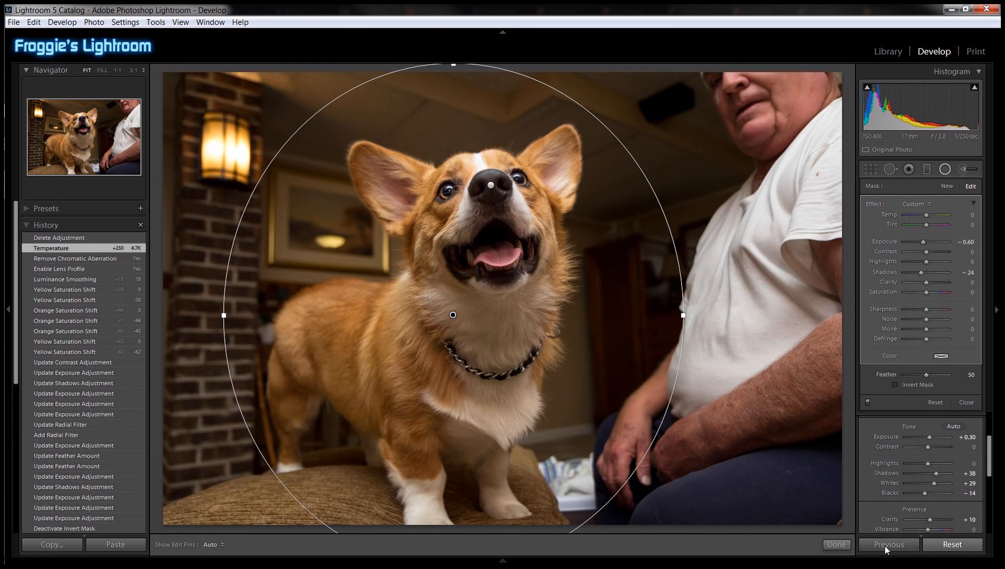
pyautogui.click(843, 548)
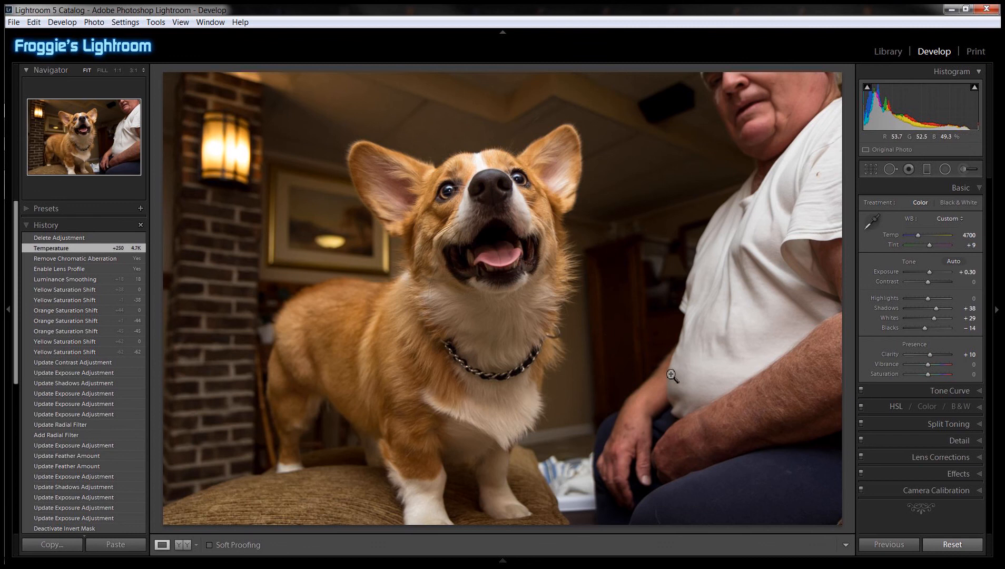